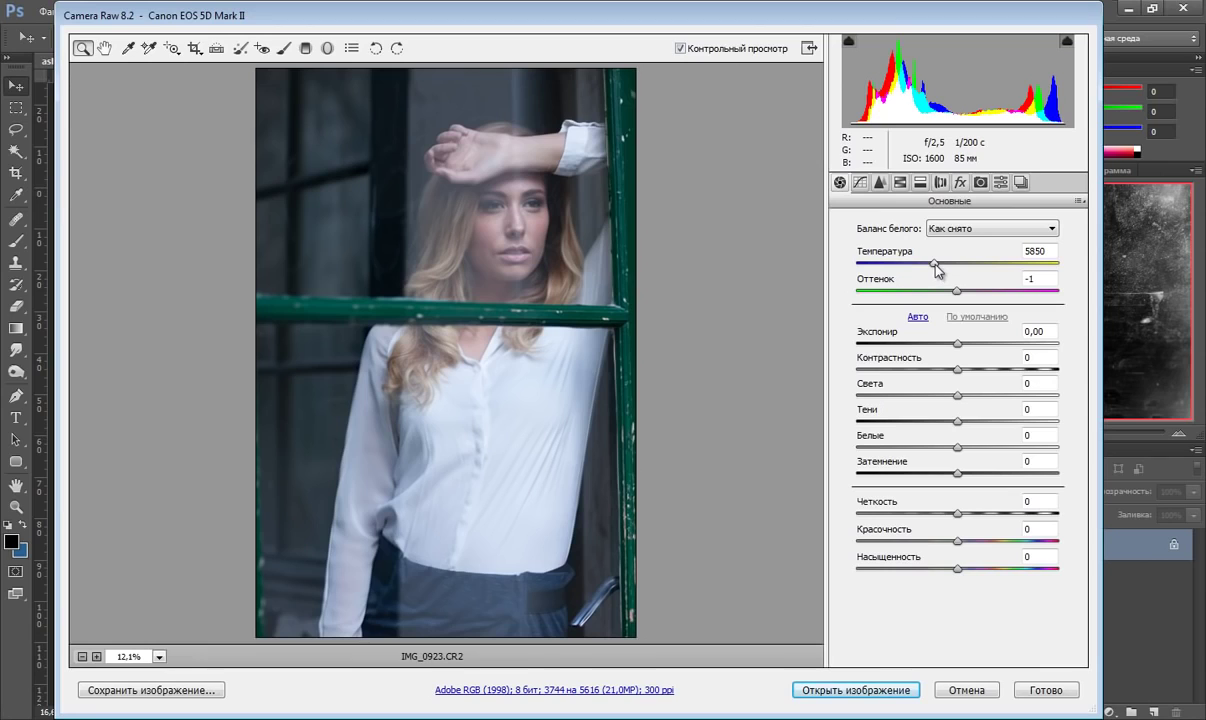
- In Camera Raw, set Temperature 8600, Tint +8, Highlights -45 and Shadows -35
{"action": "left_click_drag", "start_coordinate": [935, 265], "coordinate": [988, 269]}
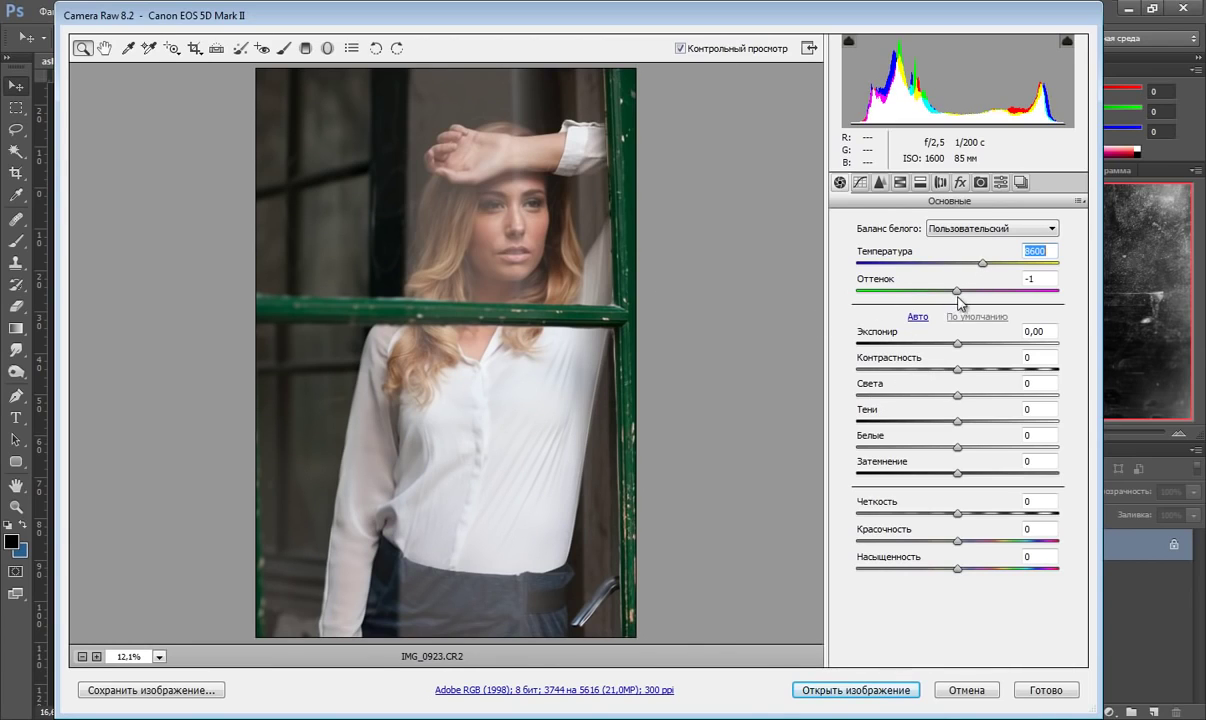
{"action": "left_click_drag", "start_coordinate": [957, 290], "coordinate": [966, 292]}
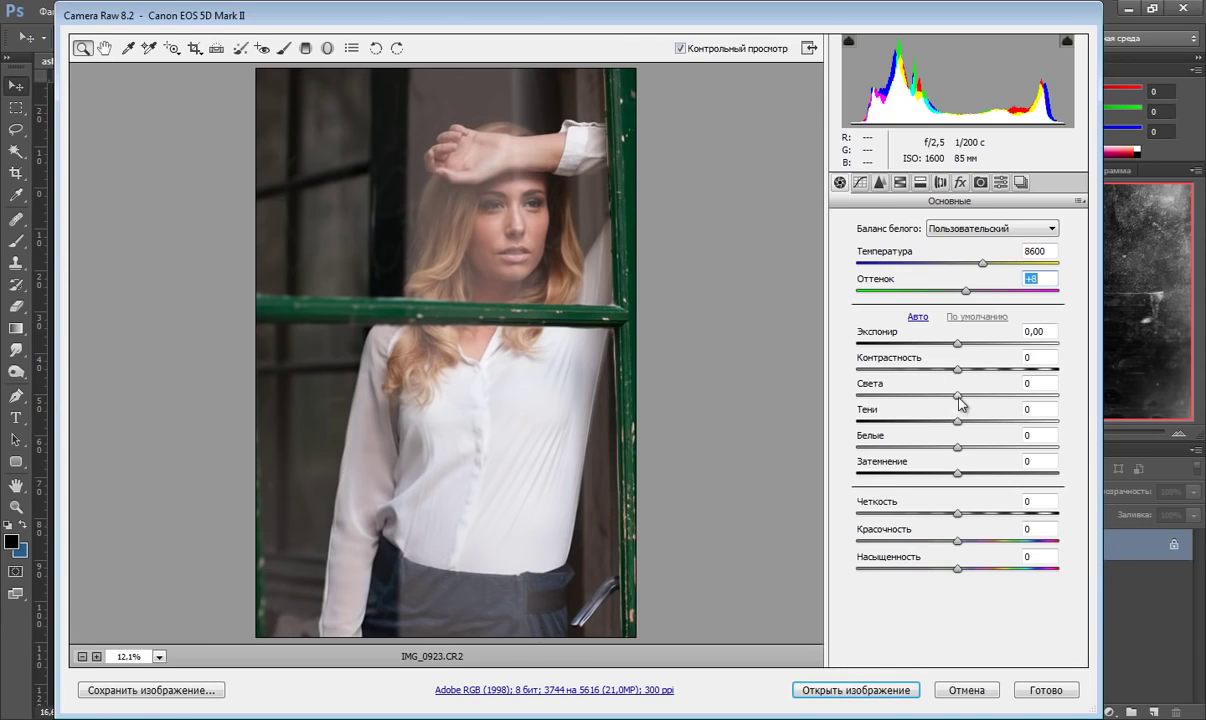
{"action": "left_click_drag", "start_coordinate": [958, 397], "coordinate": [914, 398]}
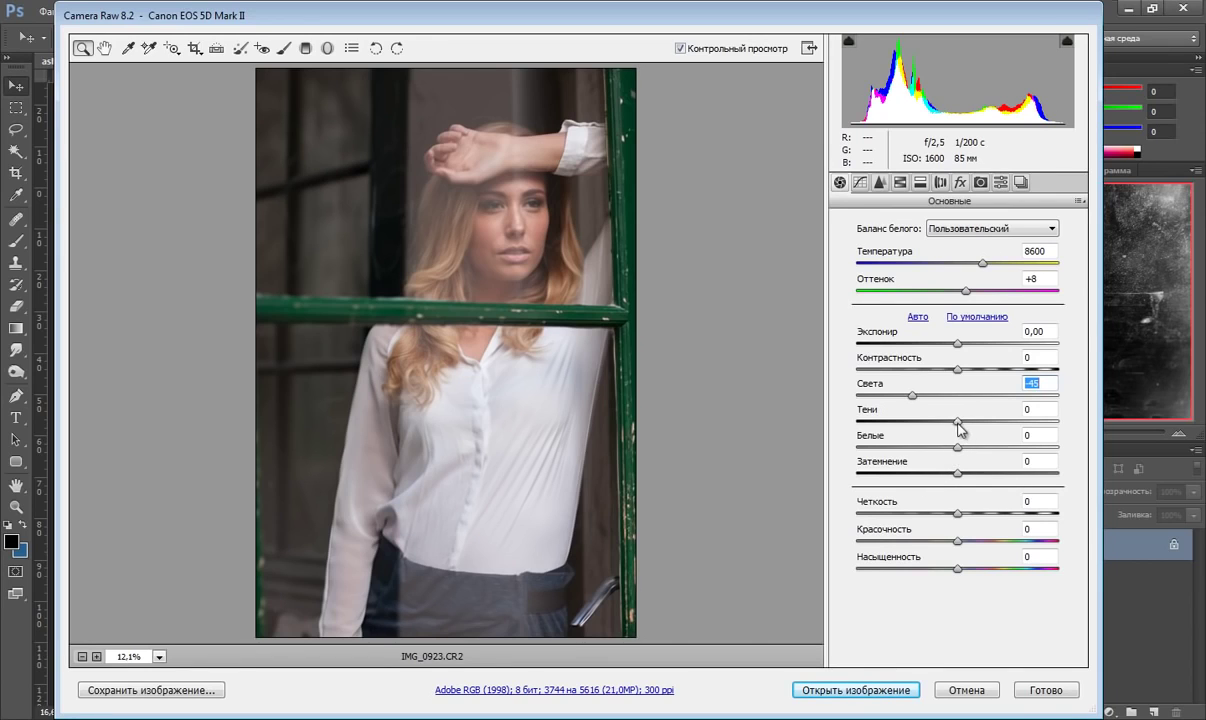
{"action": "left_click_drag", "start_coordinate": [955, 421], "coordinate": [923, 430]}
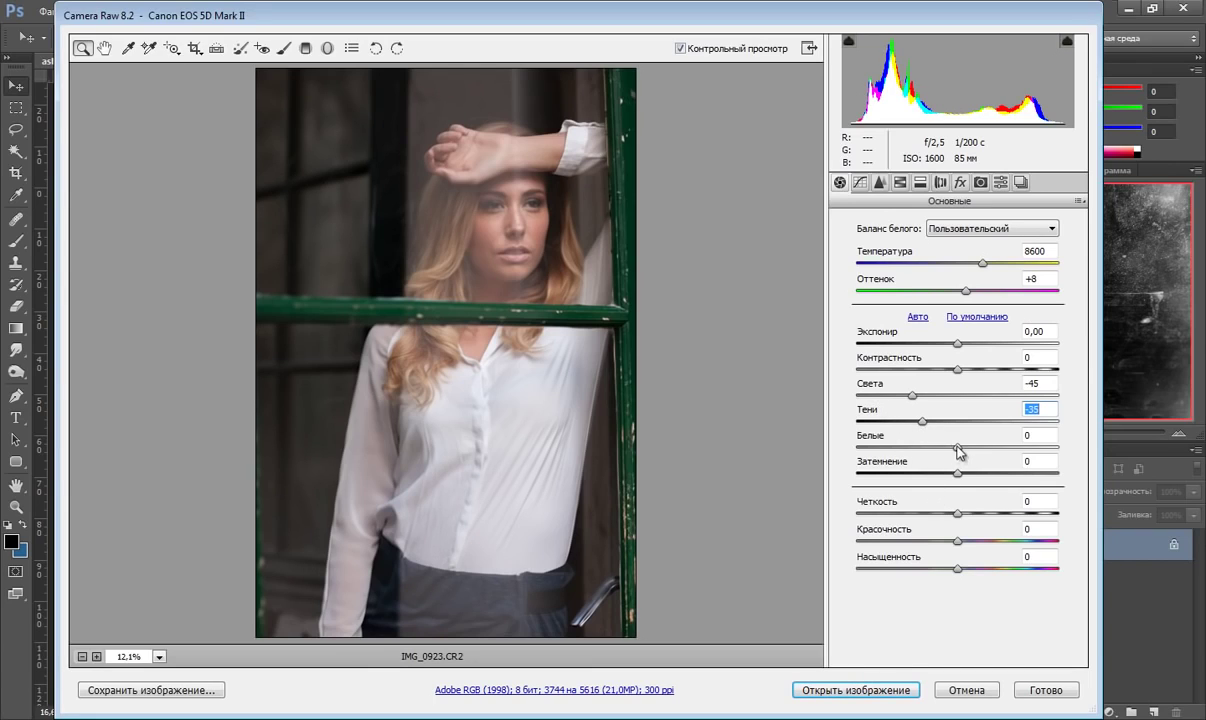
- In Camera Raw, set Whites +50, Blacks +35, Clarity +7, Vibrance +65 and Saturation -50
{"action": "left_click_drag", "start_coordinate": [958, 447], "coordinate": [991, 451]}
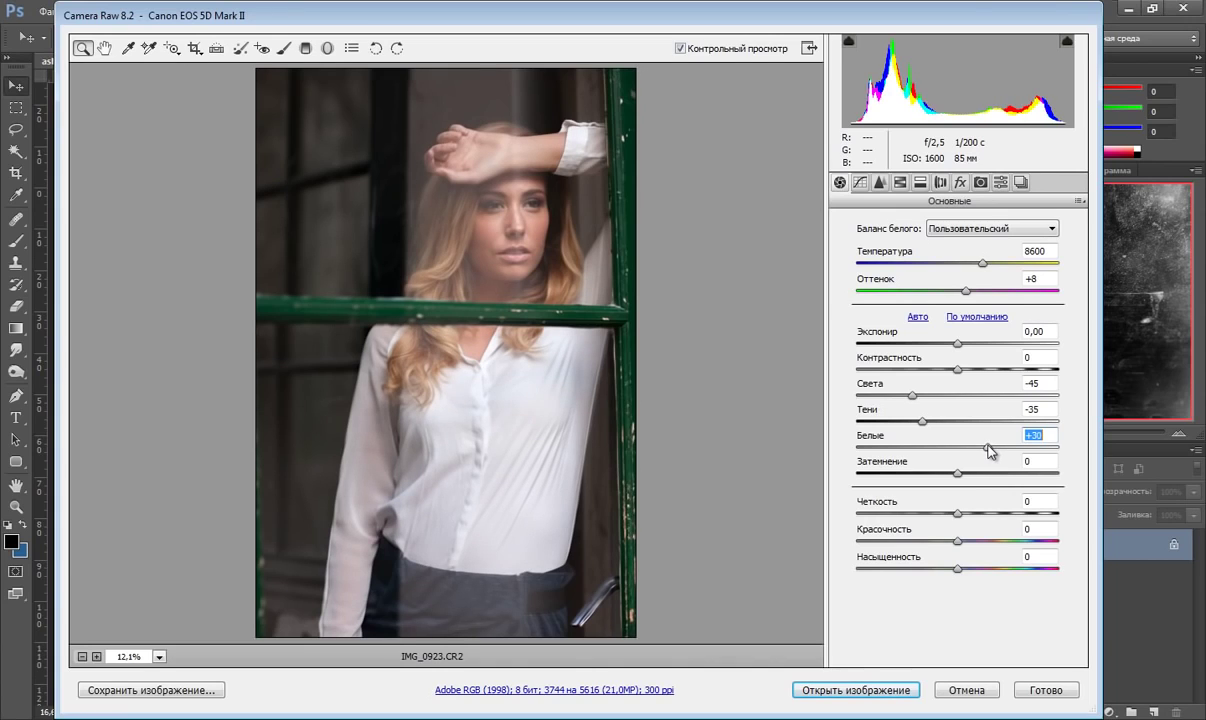
{"action": "left_click_drag", "start_coordinate": [990, 451], "coordinate": [1010, 452]}
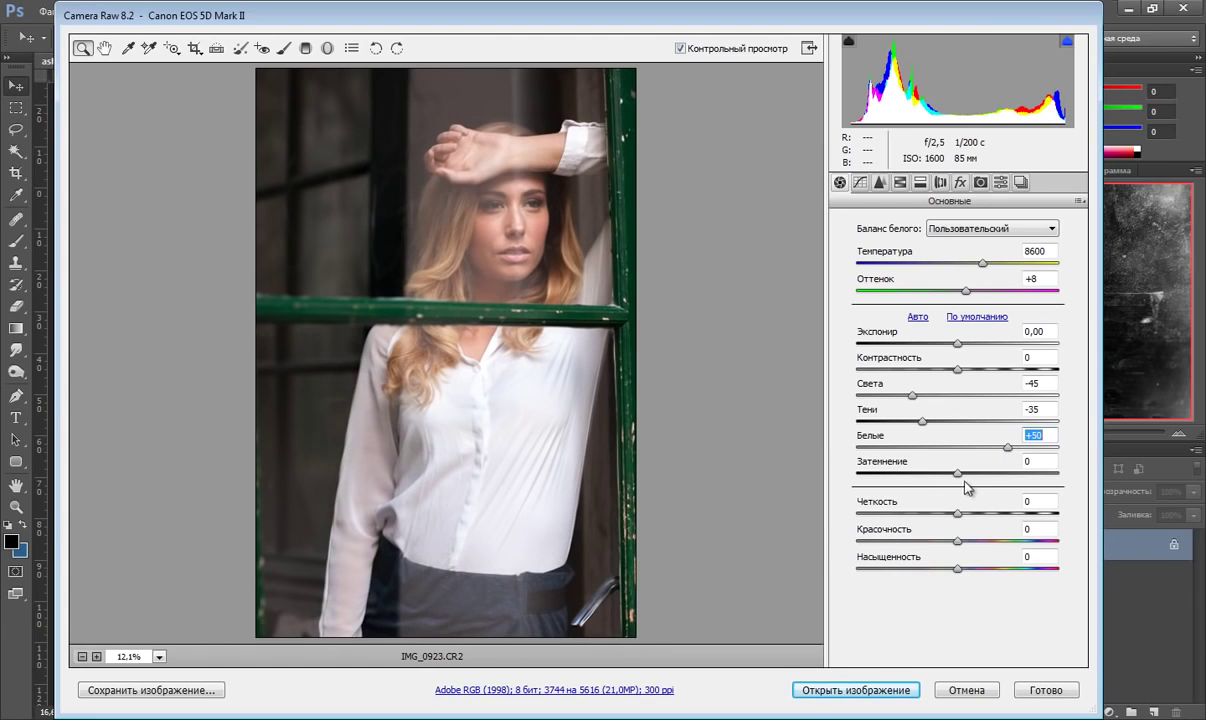
{"action": "left_click_drag", "start_coordinate": [957, 473], "coordinate": [996, 477]}
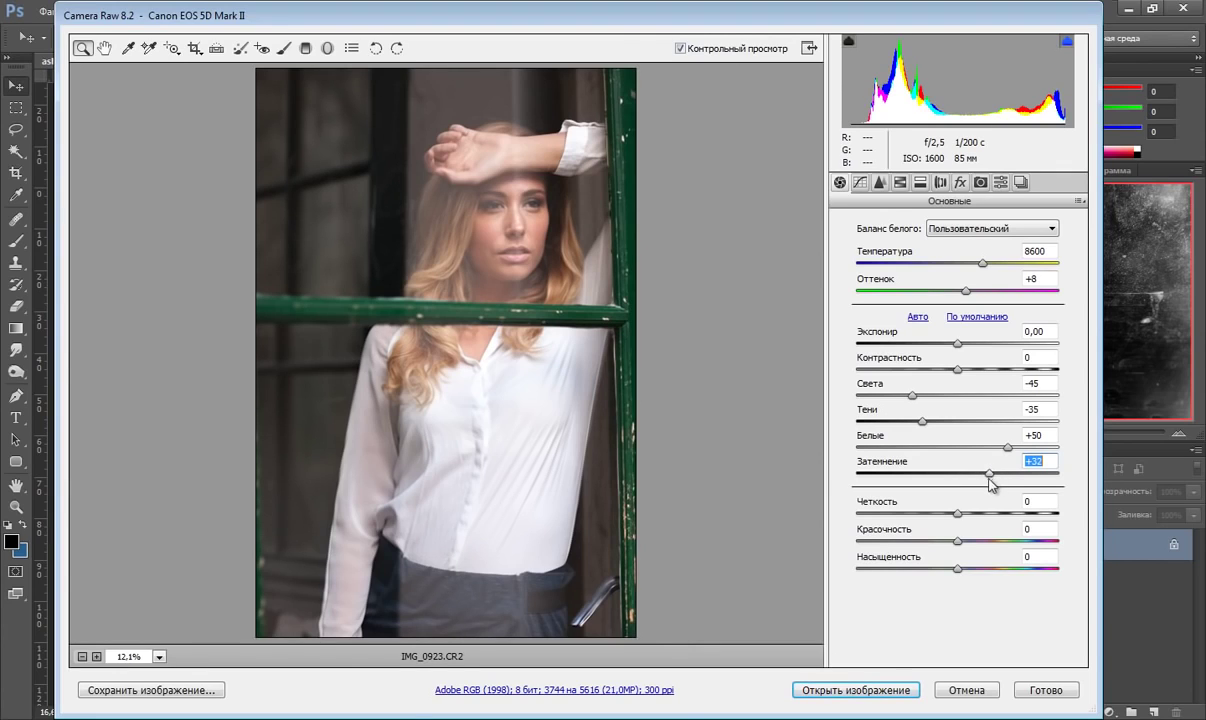
{"action": "left_click_drag", "start_coordinate": [988, 477], "coordinate": [994, 478]}
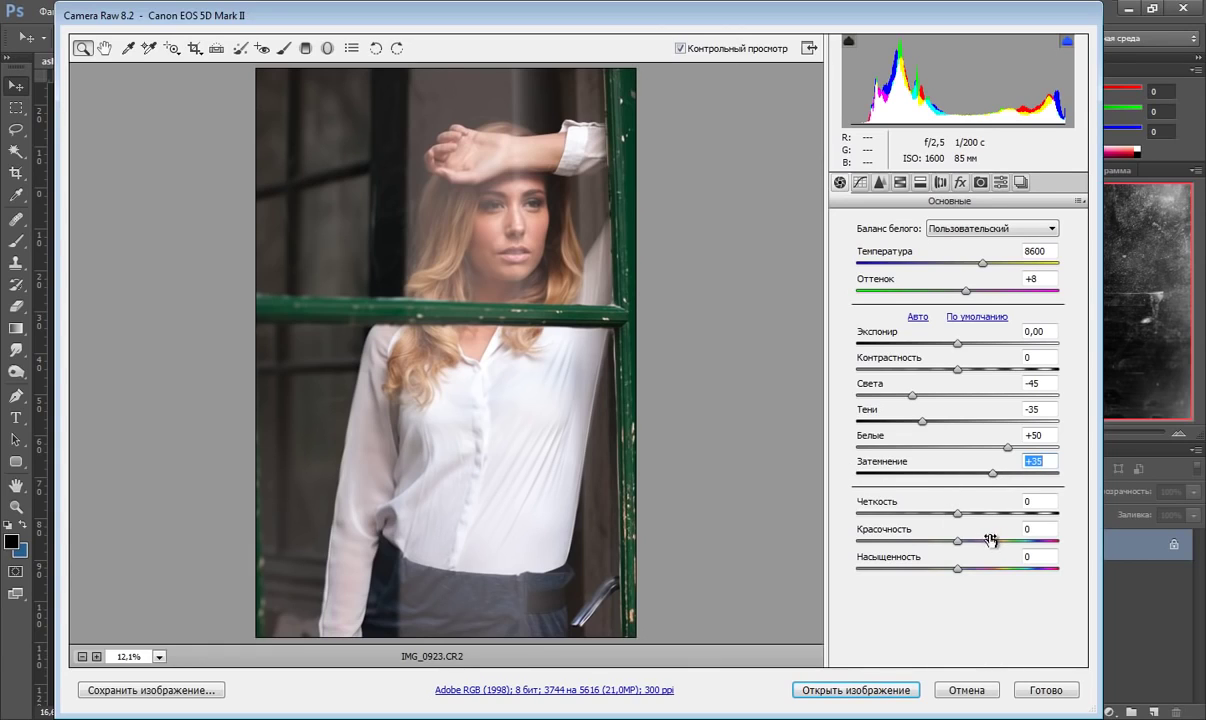
{"action": "left_click_drag", "start_coordinate": [962, 512], "coordinate": [970, 512]}
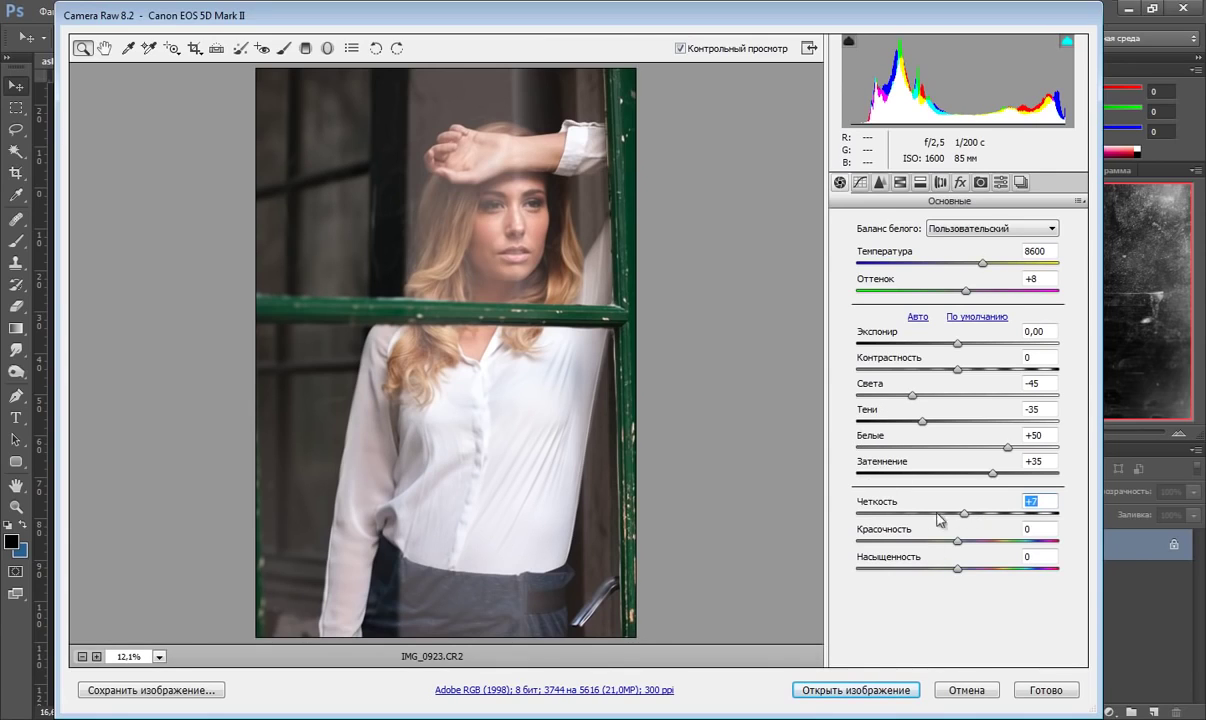
{"action": "left_click_drag", "start_coordinate": [959, 544], "coordinate": [1025, 543]}
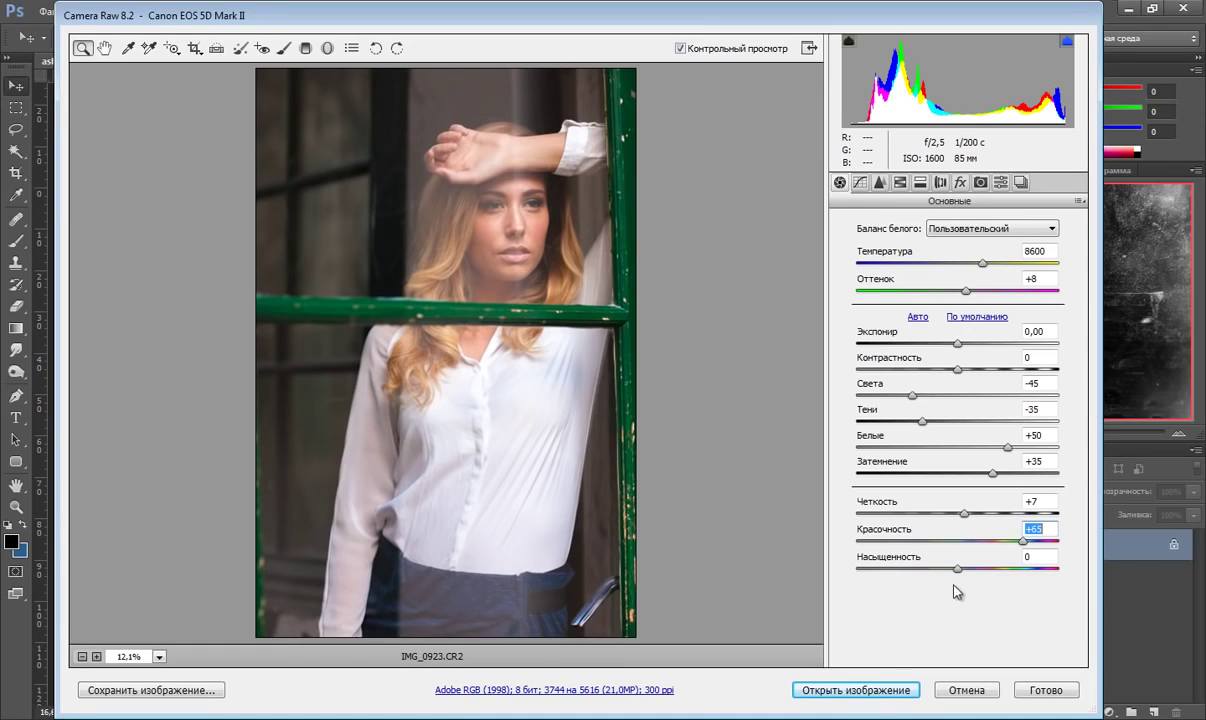
{"action": "left_click_drag", "start_coordinate": [957, 568], "coordinate": [933, 568]}
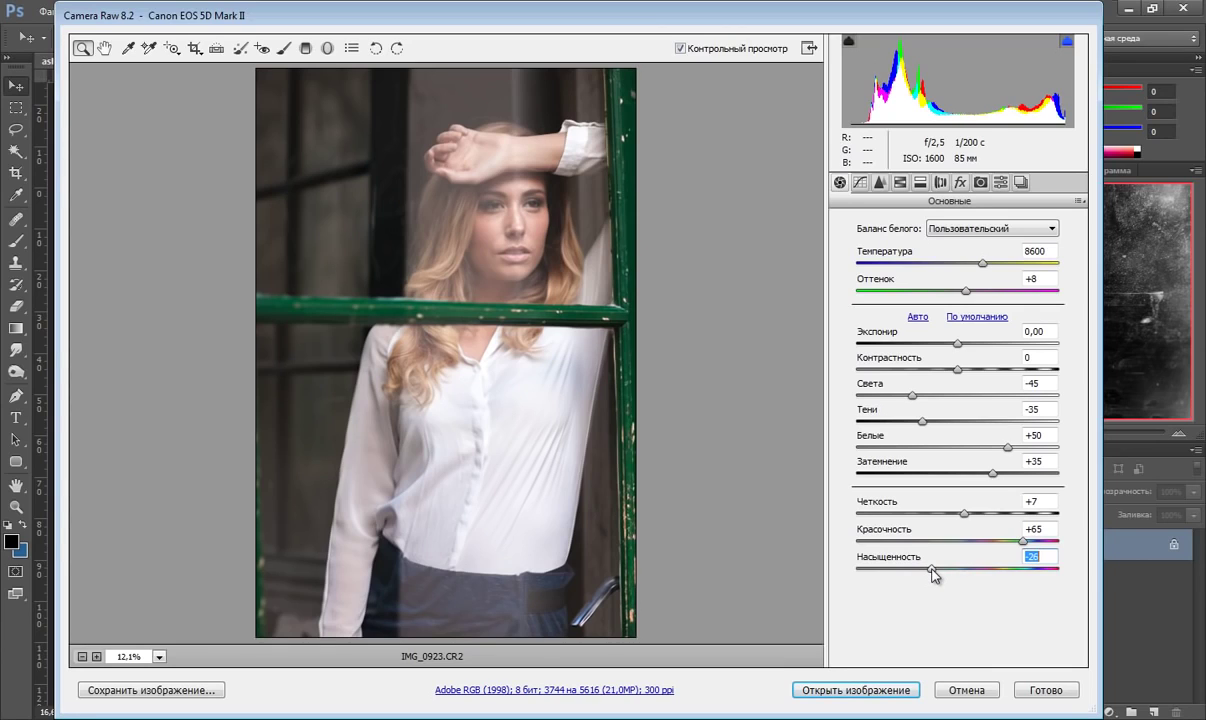
{"action": "left_click_drag", "start_coordinate": [933, 568], "coordinate": [905, 567]}
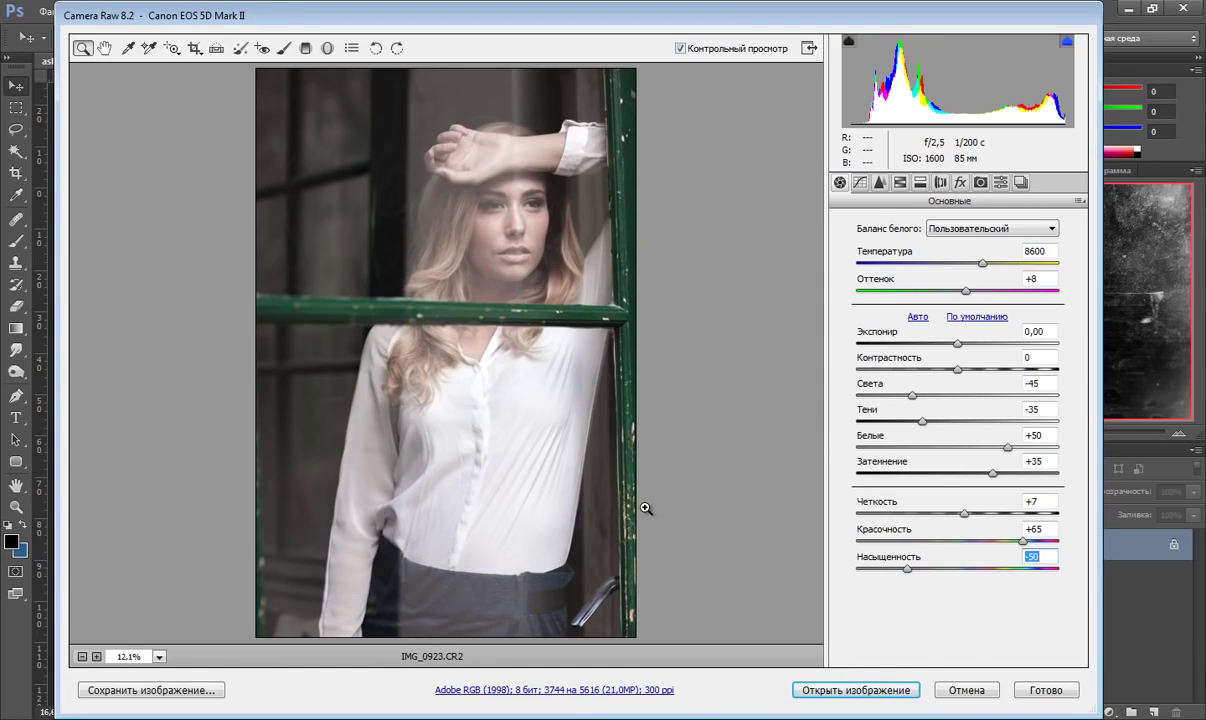
- Open IMG_0923.CR2 in Photoshop, dock it as a tab beside ashes-1.jpg, and show it
{"action": "left_click", "coordinate": [855, 690]}
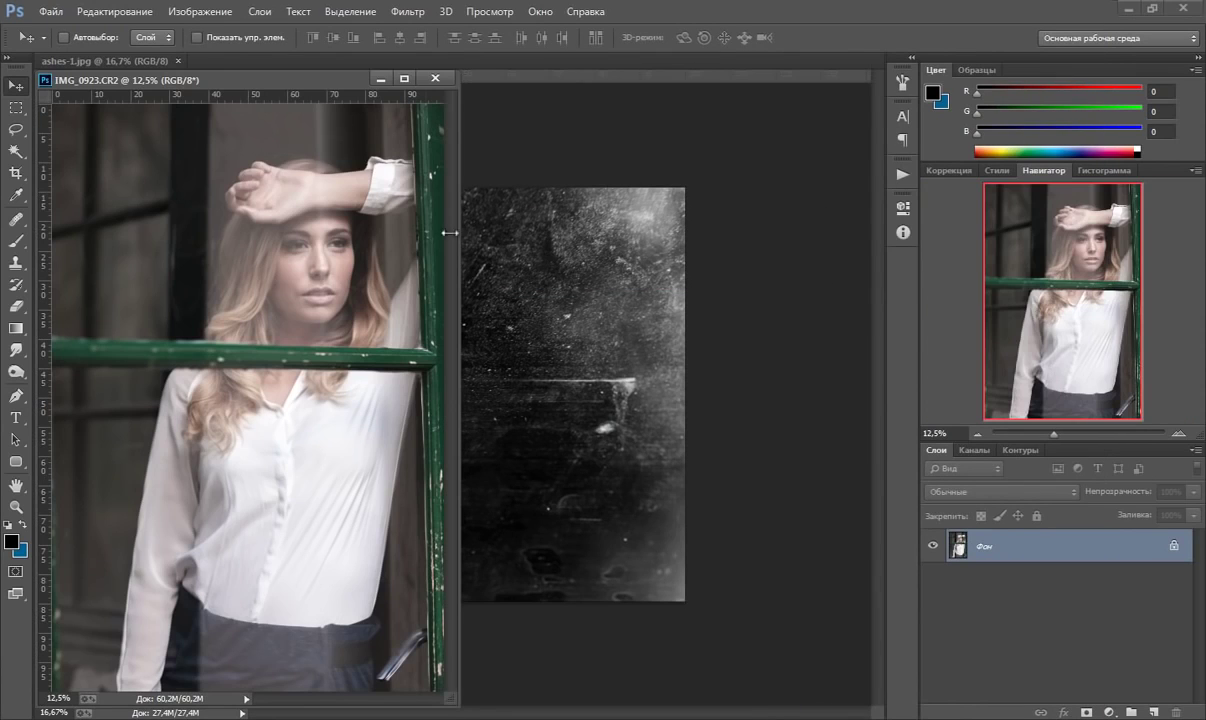
{"action": "left_click_drag", "start_coordinate": [312, 78], "coordinate": [364, 79]}
{"action": "left_click", "coordinate": [132, 60]}
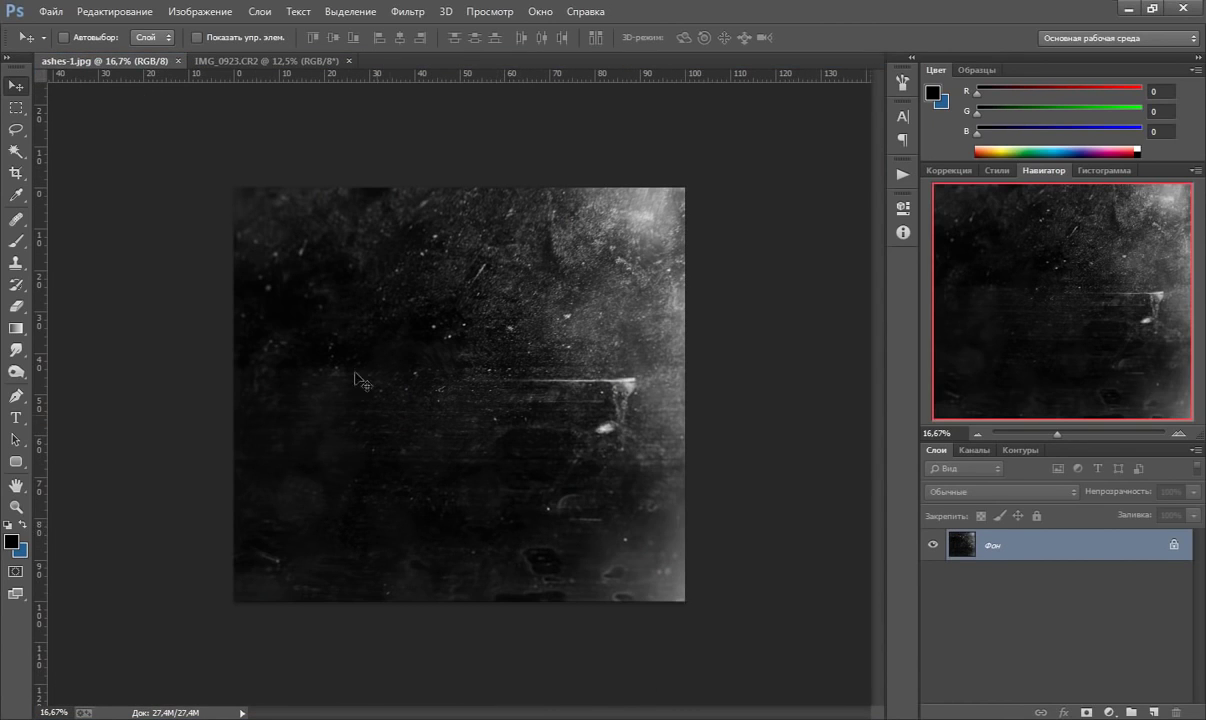
{"action": "left_click", "coordinate": [254, 58]}
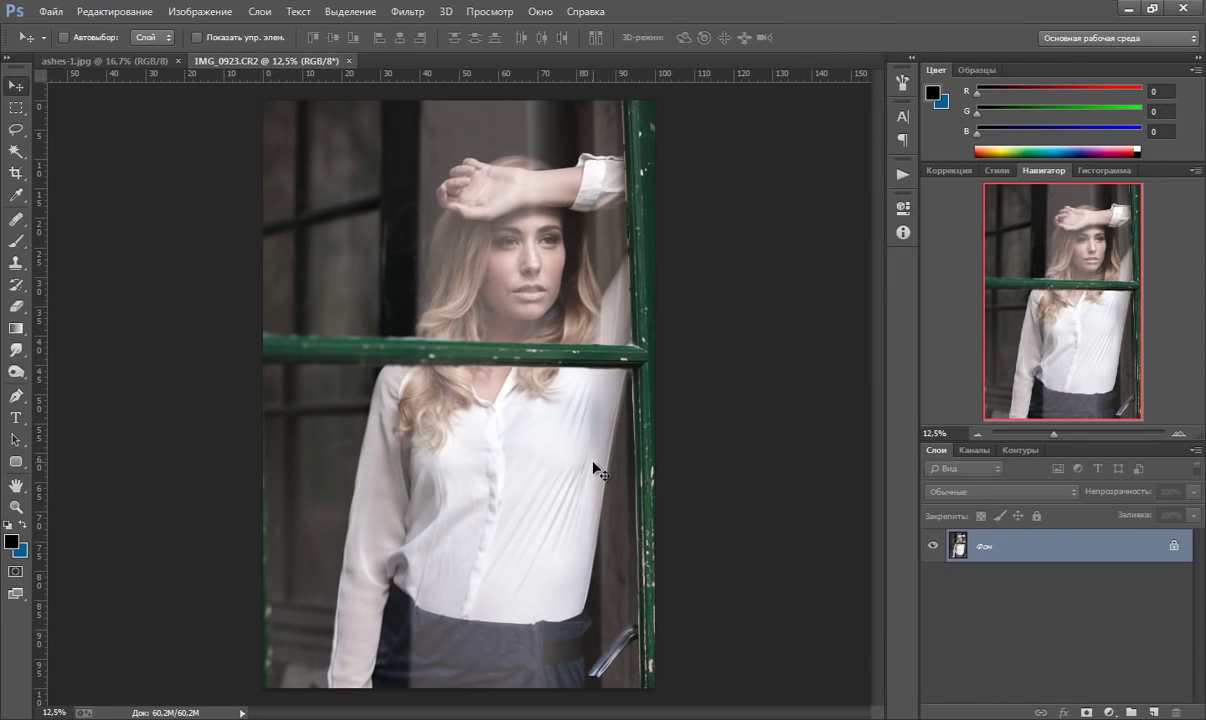
{"action": "left_click", "coordinate": [1110, 713]}
- Add a Curves layer: raise the black point, bend shadows and midtones, lower white to 241
{"action": "left_click", "coordinate": [1068, 440]}
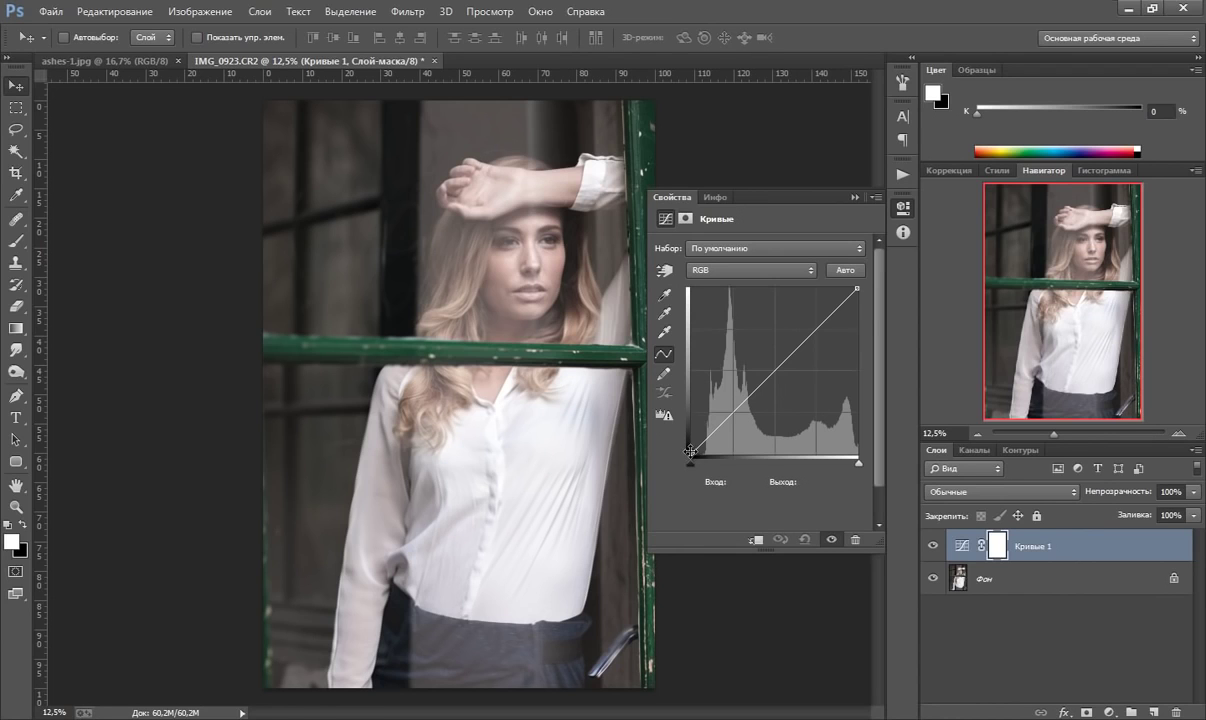
{"action": "left_click_drag", "start_coordinate": [691, 453], "coordinate": [681, 423]}
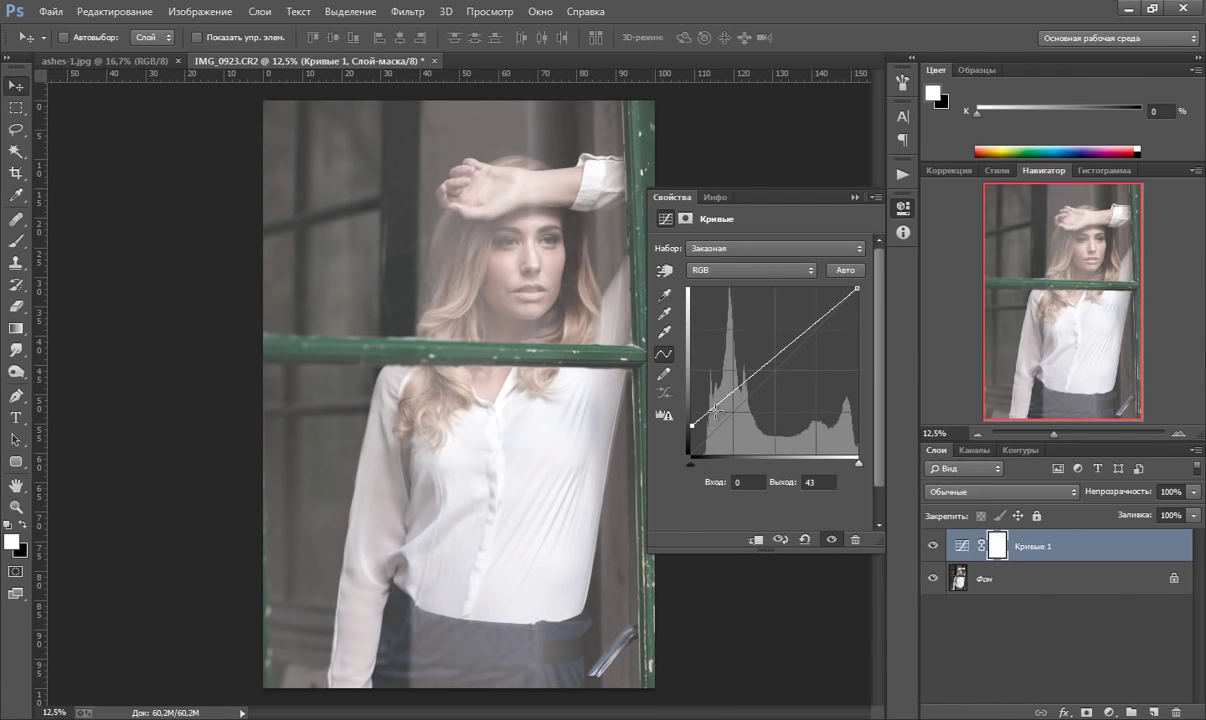
{"action": "left_click_drag", "start_coordinate": [718, 402], "coordinate": [726, 406]}
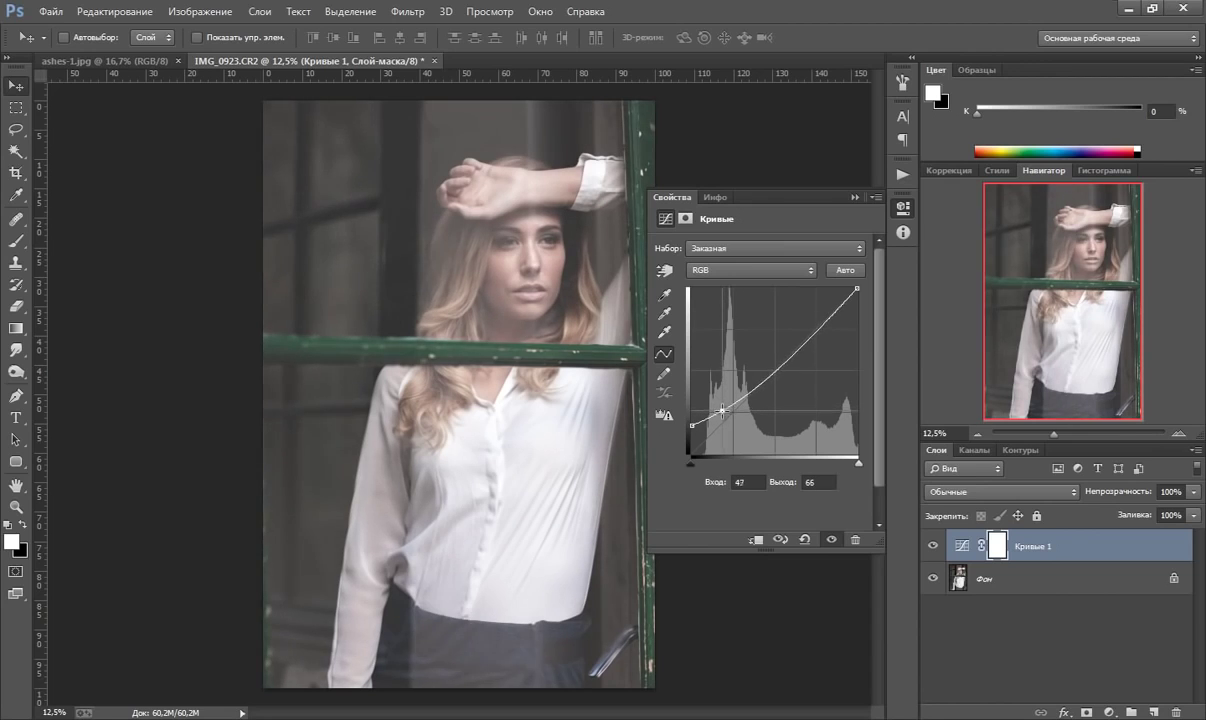
{"action": "left_click_drag", "start_coordinate": [726, 406], "coordinate": [727, 417]}
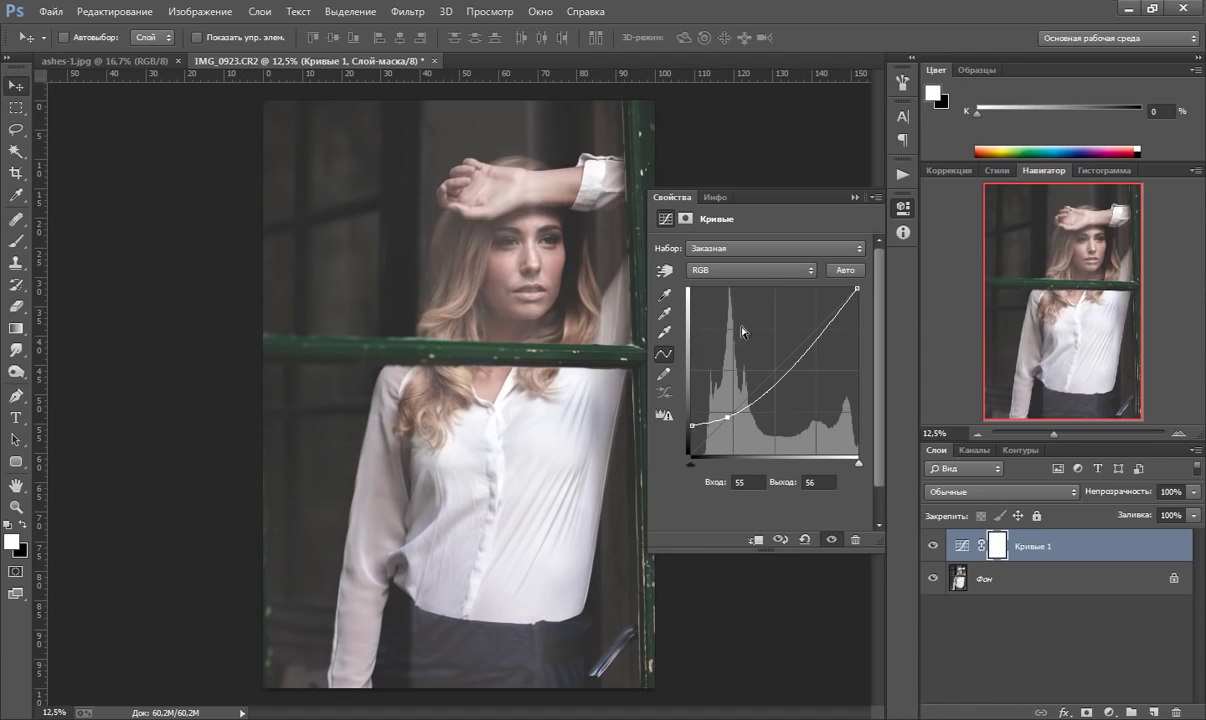
{"action": "left_click_drag", "start_coordinate": [765, 385], "coordinate": [782, 363]}
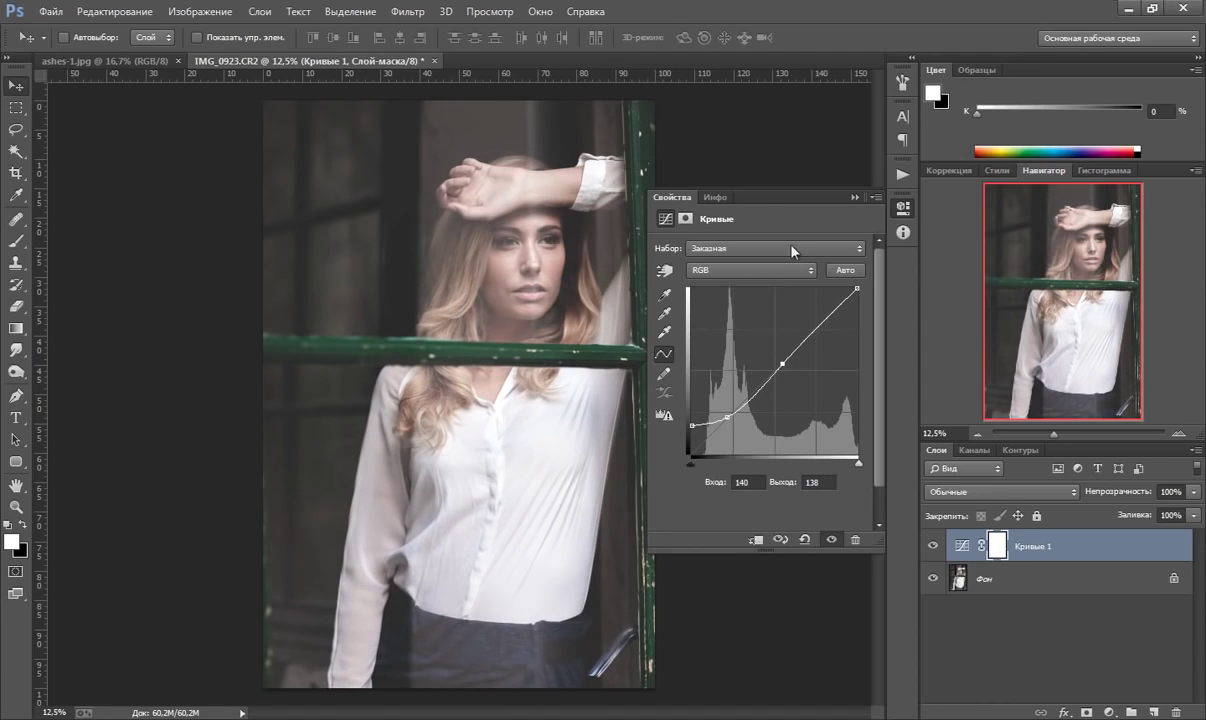
{"action": "left_click_drag", "start_coordinate": [856, 288], "coordinate": [860, 298]}
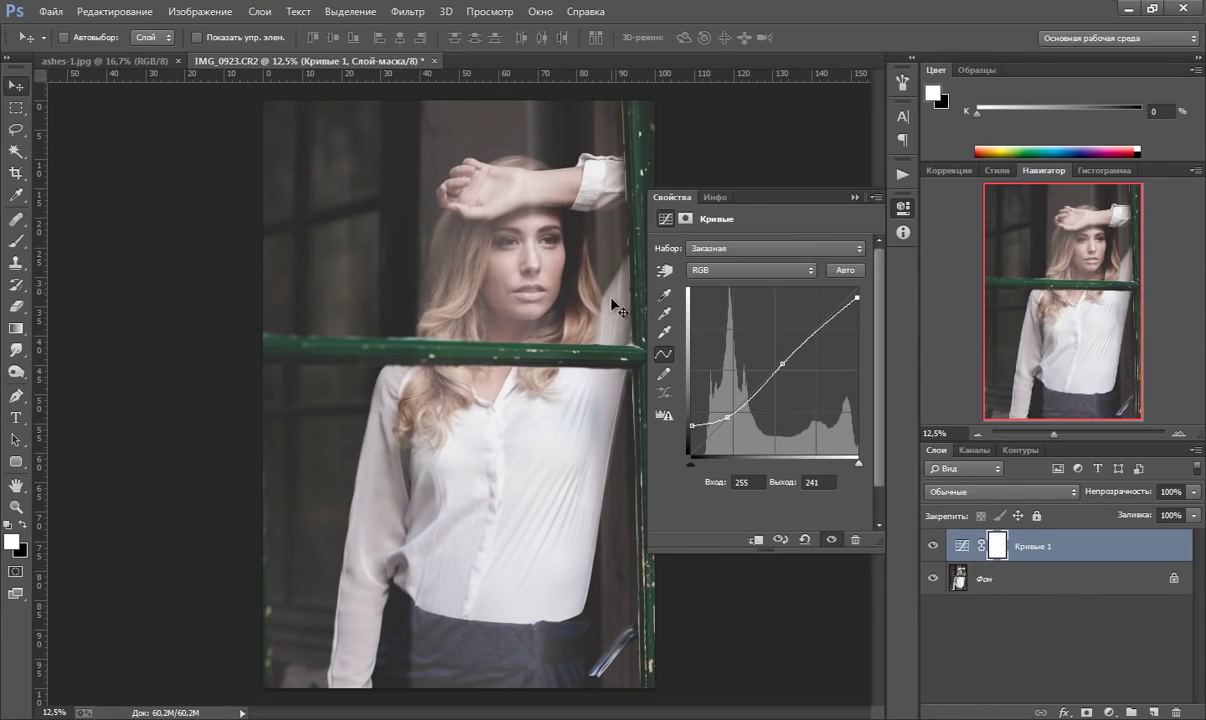
{"action": "left_click", "coordinate": [855, 198]}
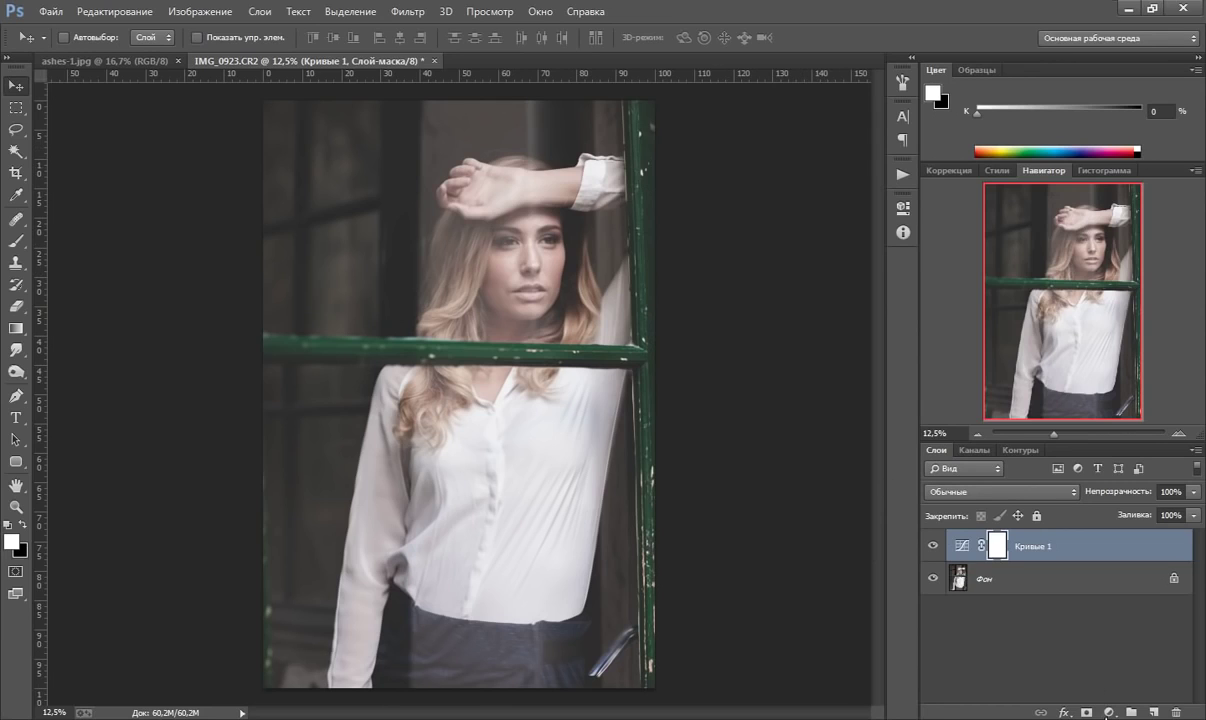
{"action": "left_click", "coordinate": [1108, 712]}
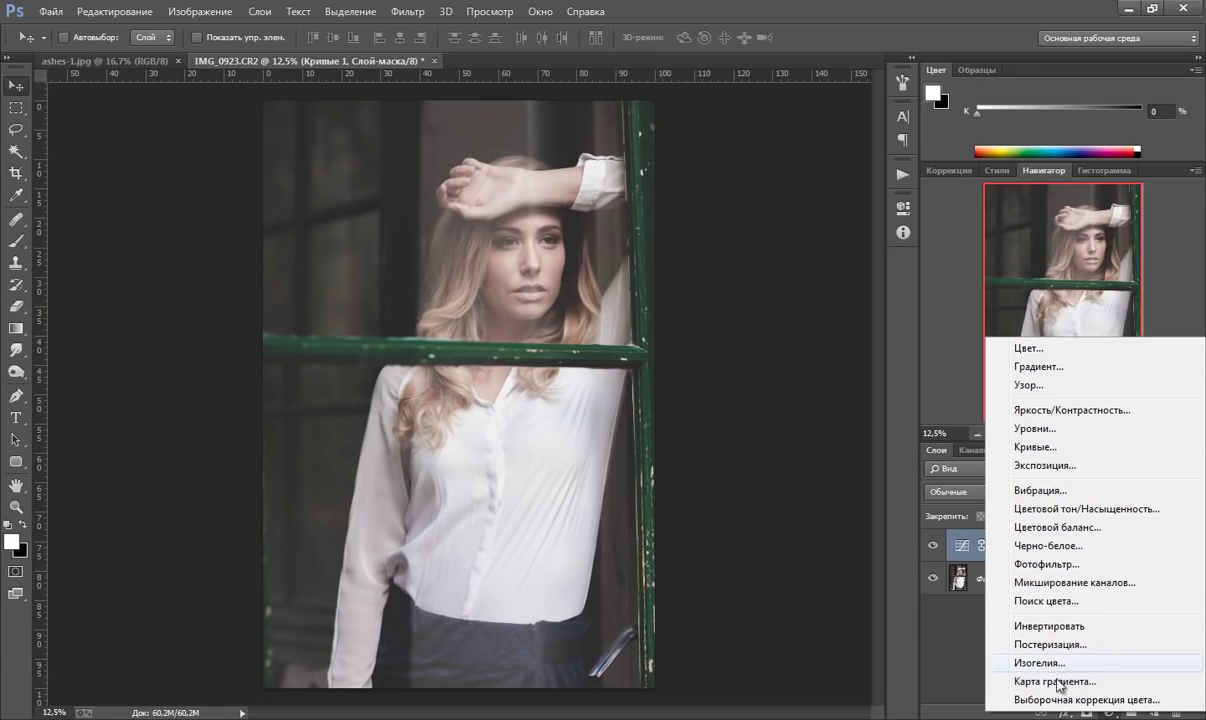
- Add a Selective Color layer and add cyan and a little black to the Whites
{"action": "left_click", "coordinate": [1070, 699]}
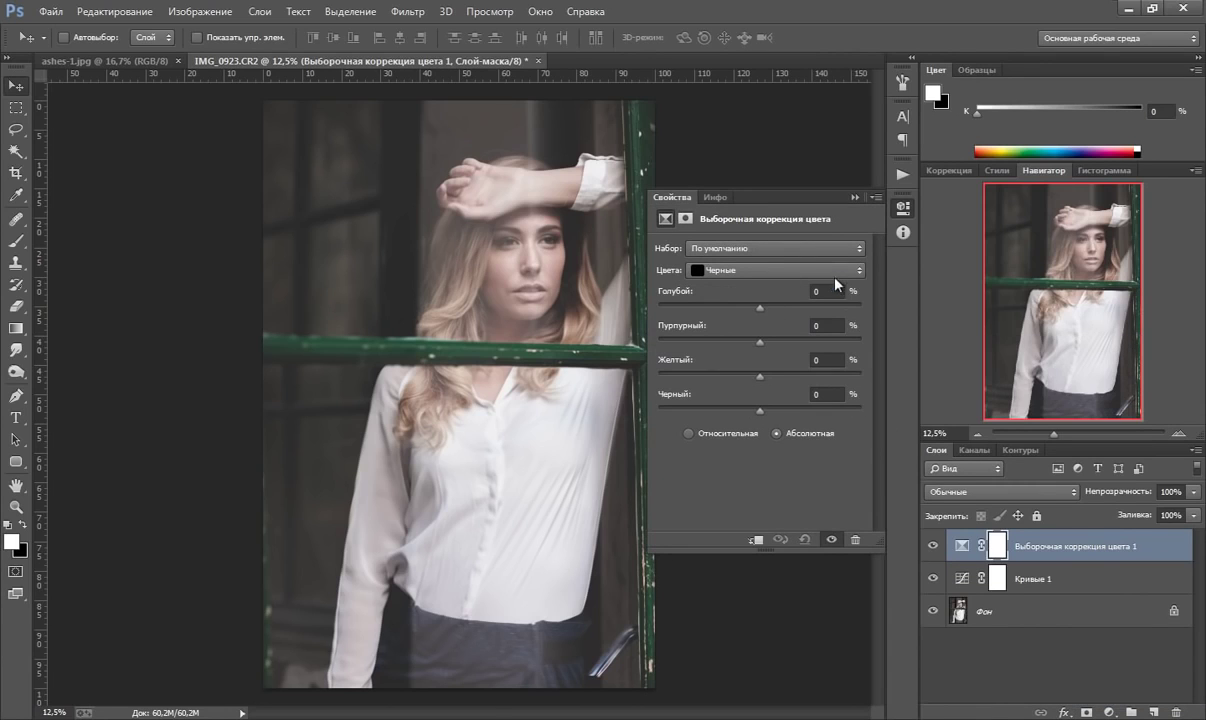
{"action": "left_click", "coordinate": [790, 270]}
{"action": "left_click", "coordinate": [793, 370]}
{"action": "left_click_drag", "start_coordinate": [760, 307], "coordinate": [765, 306]}
{"action": "left_click_drag", "start_coordinate": [761, 410], "coordinate": [765, 410]}
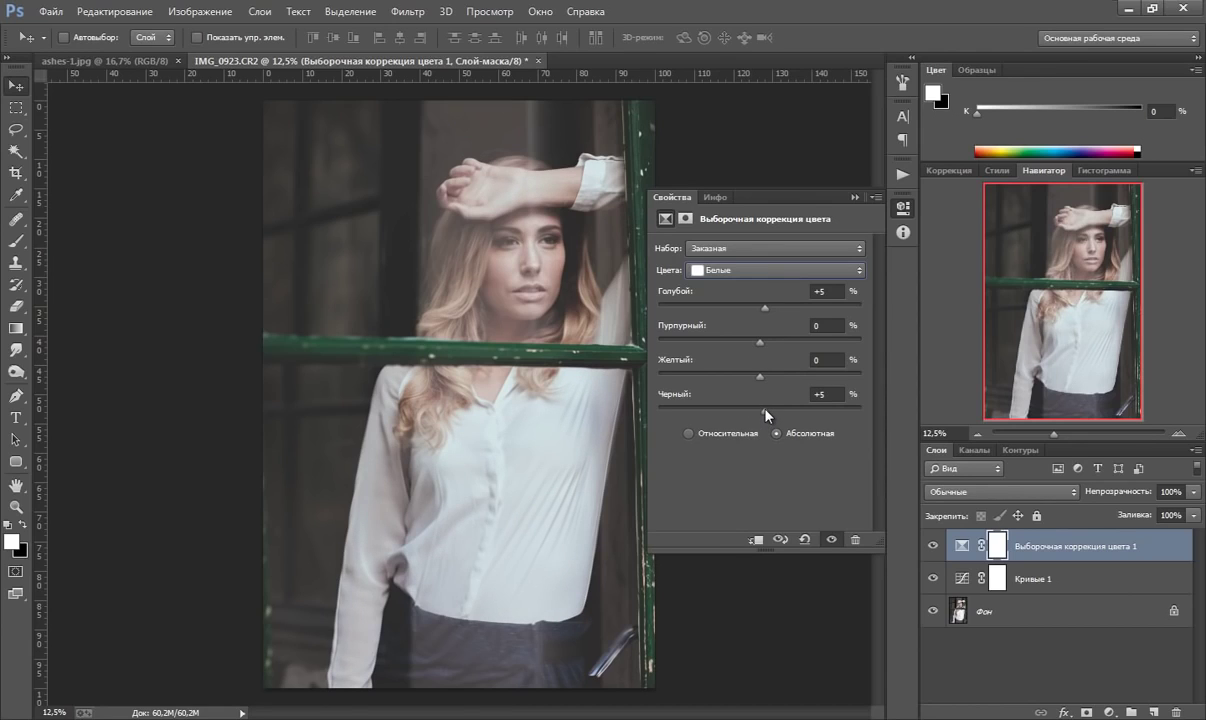
- Add cyan plus a touch of magenta and yellow to the Neutrals
{"action": "left_click", "coordinate": [790, 270]}
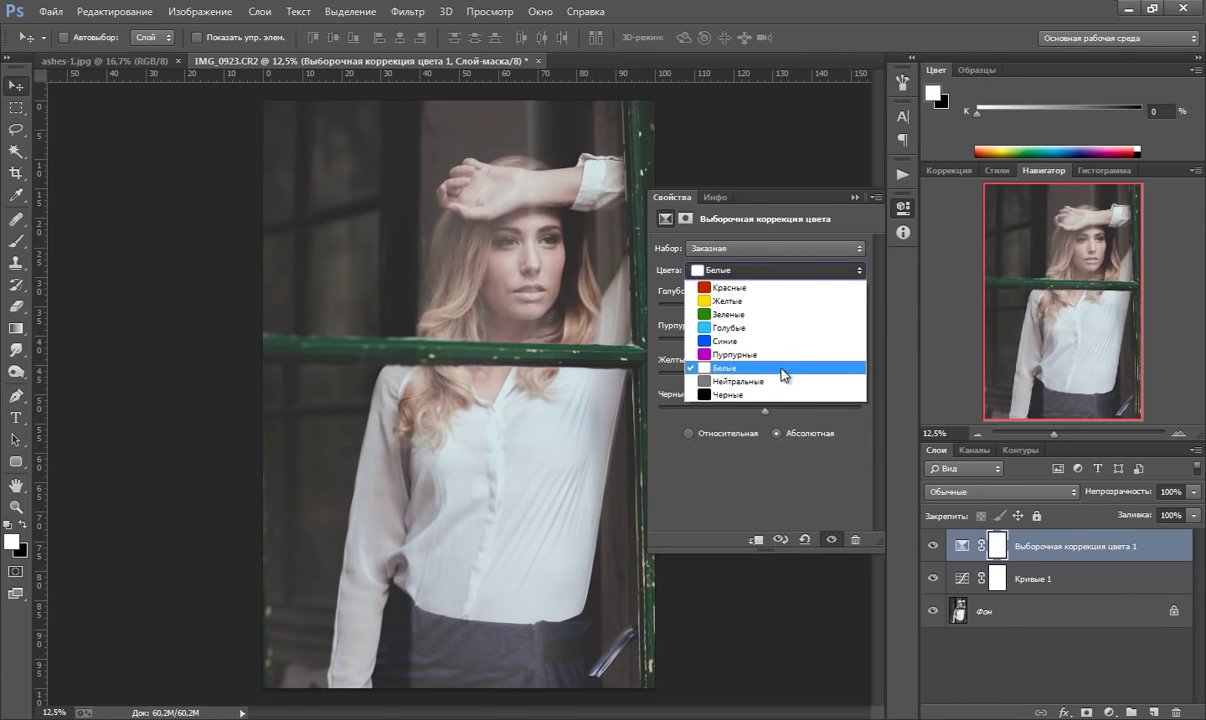
{"action": "left_click", "coordinate": [781, 381]}
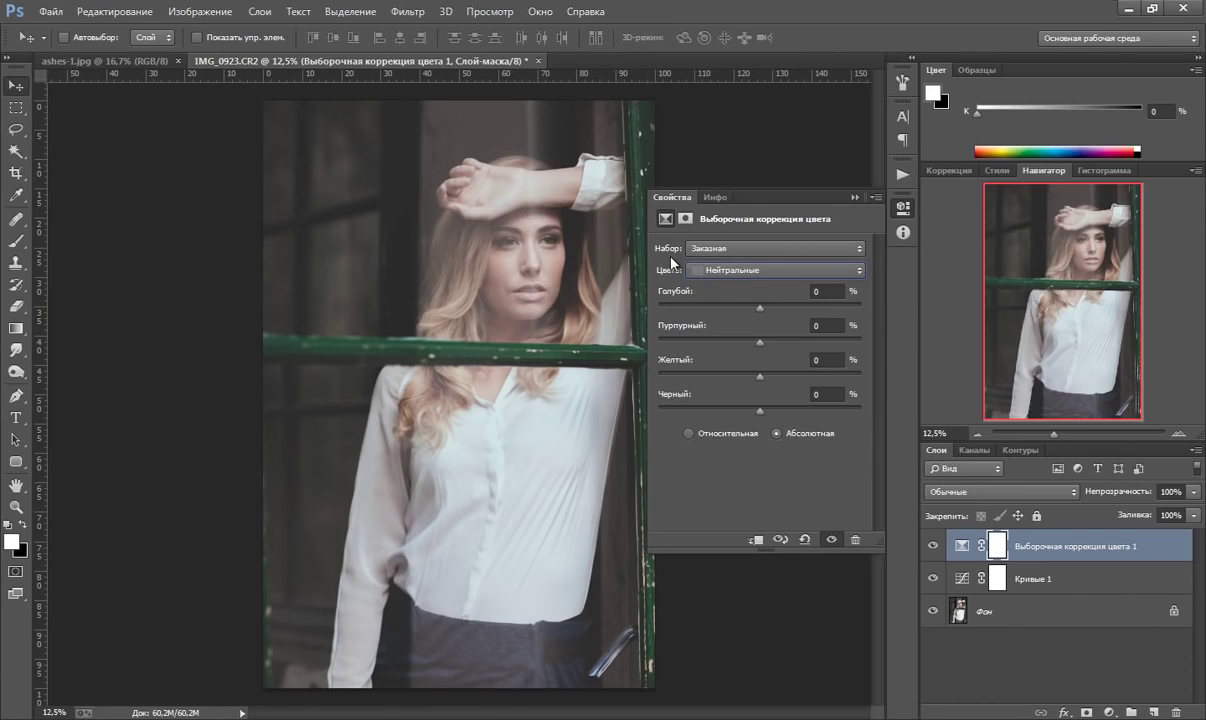
{"action": "left_click_drag", "start_coordinate": [761, 308], "coordinate": [767, 308]}
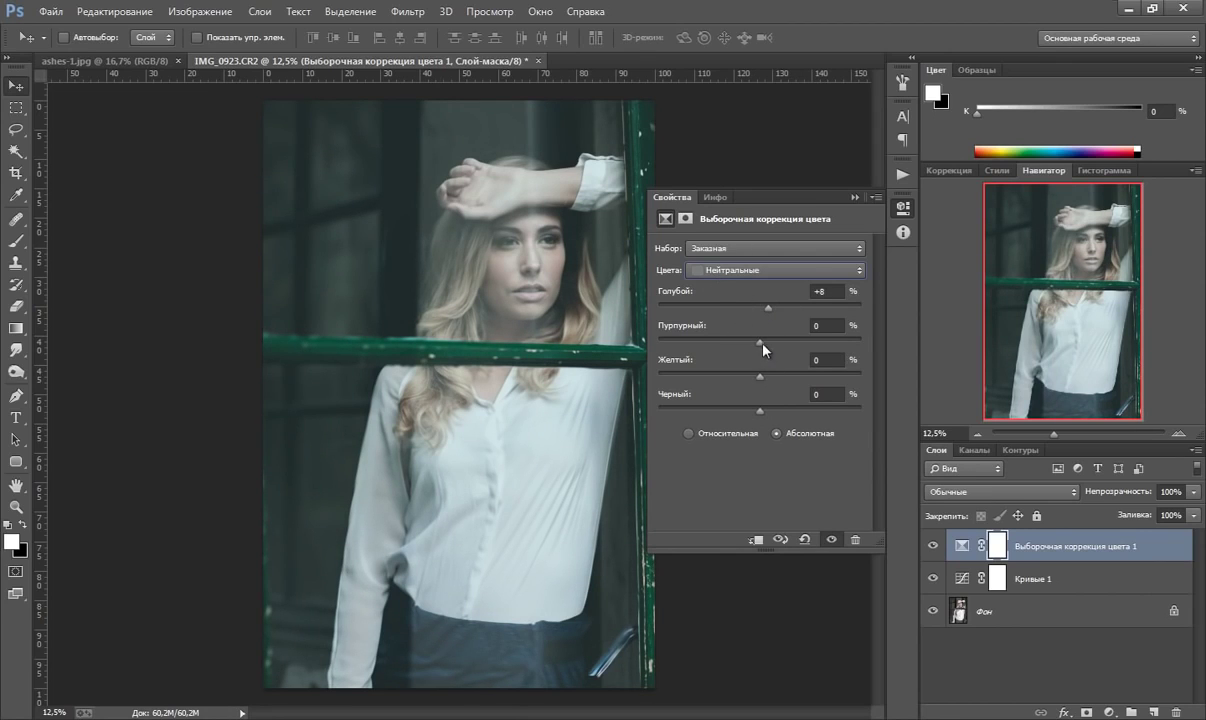
{"action": "left_click_drag", "start_coordinate": [758, 342], "coordinate": [762, 345]}
{"action": "left_click_drag", "start_coordinate": [762, 378], "coordinate": [764, 378]}
- Set the Blacks to Cyan +12, Magenta +12, Yellow +5 and Black +2
{"action": "left_click", "coordinate": [840, 270]}
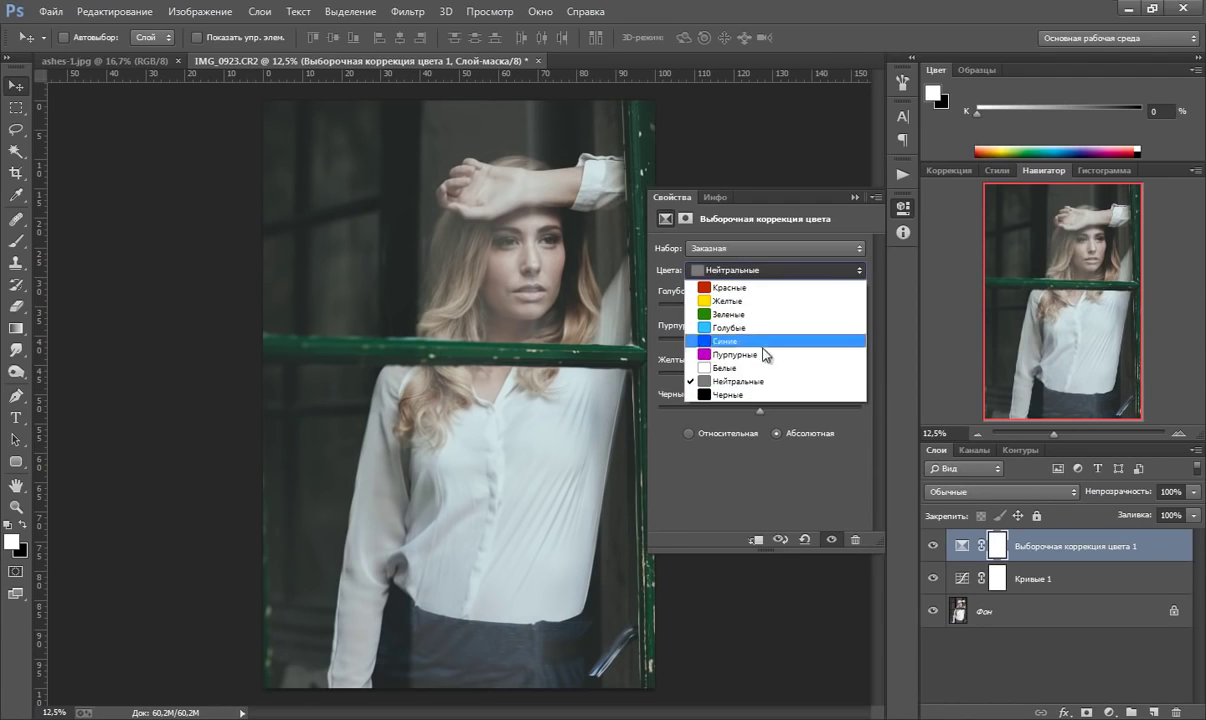
{"action": "left_click", "coordinate": [765, 402]}
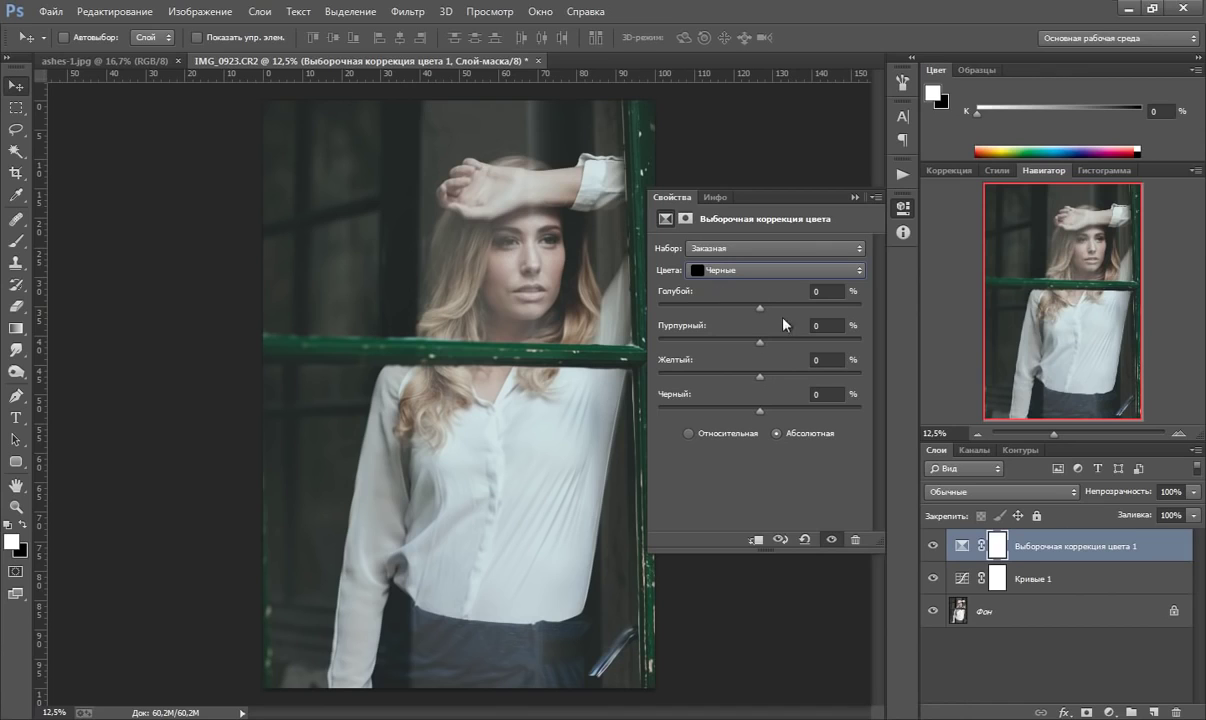
{"action": "left_click_drag", "start_coordinate": [760, 308], "coordinate": [770, 308]}
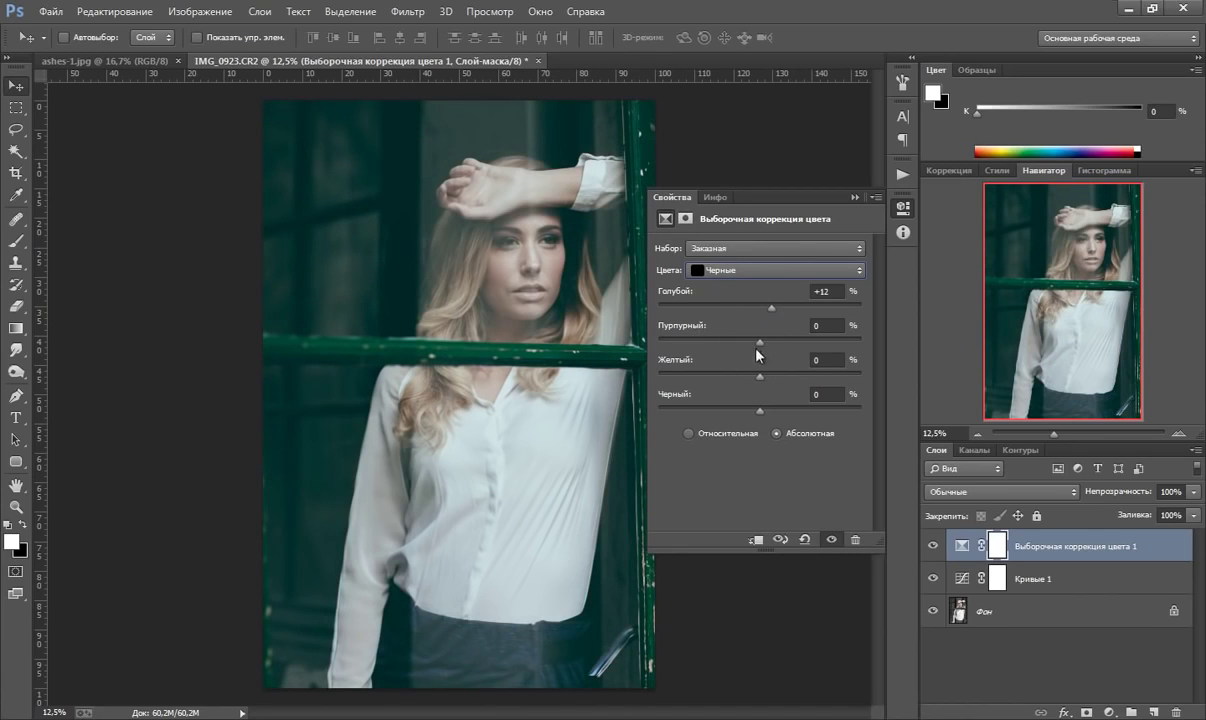
{"action": "left_click_drag", "start_coordinate": [760, 342], "coordinate": [771, 342]}
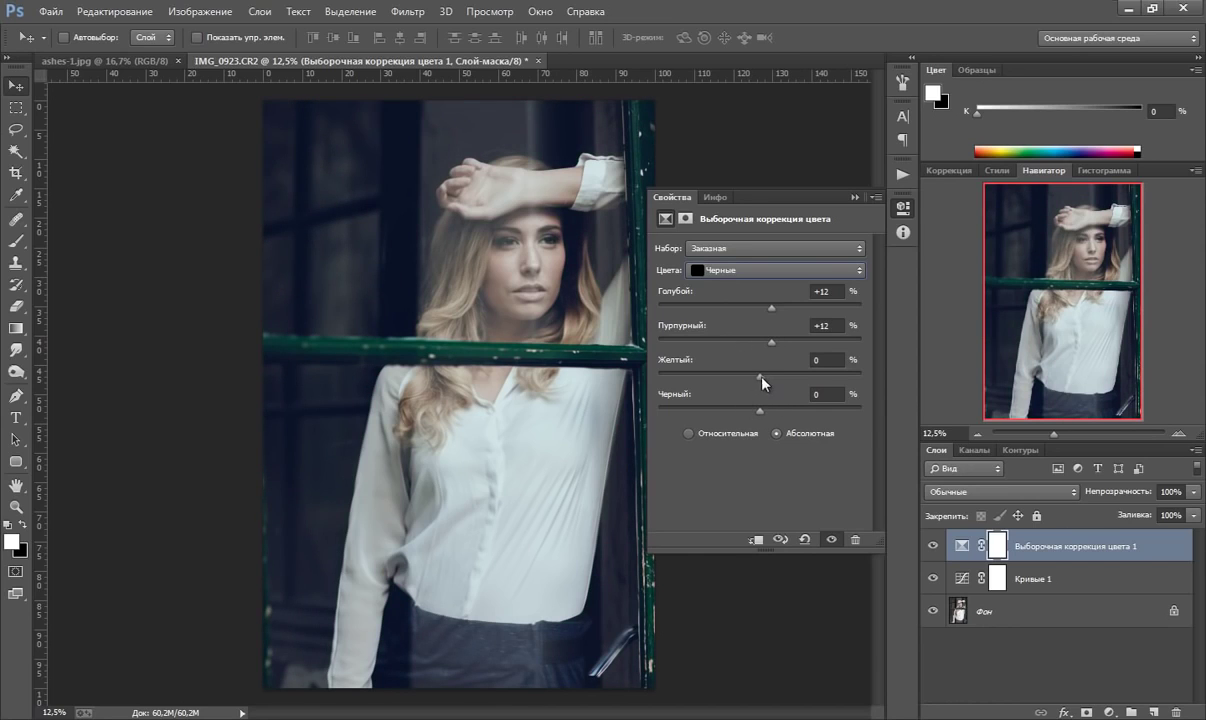
{"action": "left_click_drag", "start_coordinate": [761, 375], "coordinate": [765, 376]}
{"action": "left_click_drag", "start_coordinate": [760, 410], "coordinate": [763, 410]}
{"action": "left_click_drag", "start_coordinate": [763, 409], "coordinate": [760, 410]}
- Close the Selective Color settings and toggle the layer's visibility off and on to compare
{"action": "left_click", "coordinate": [853, 197]}
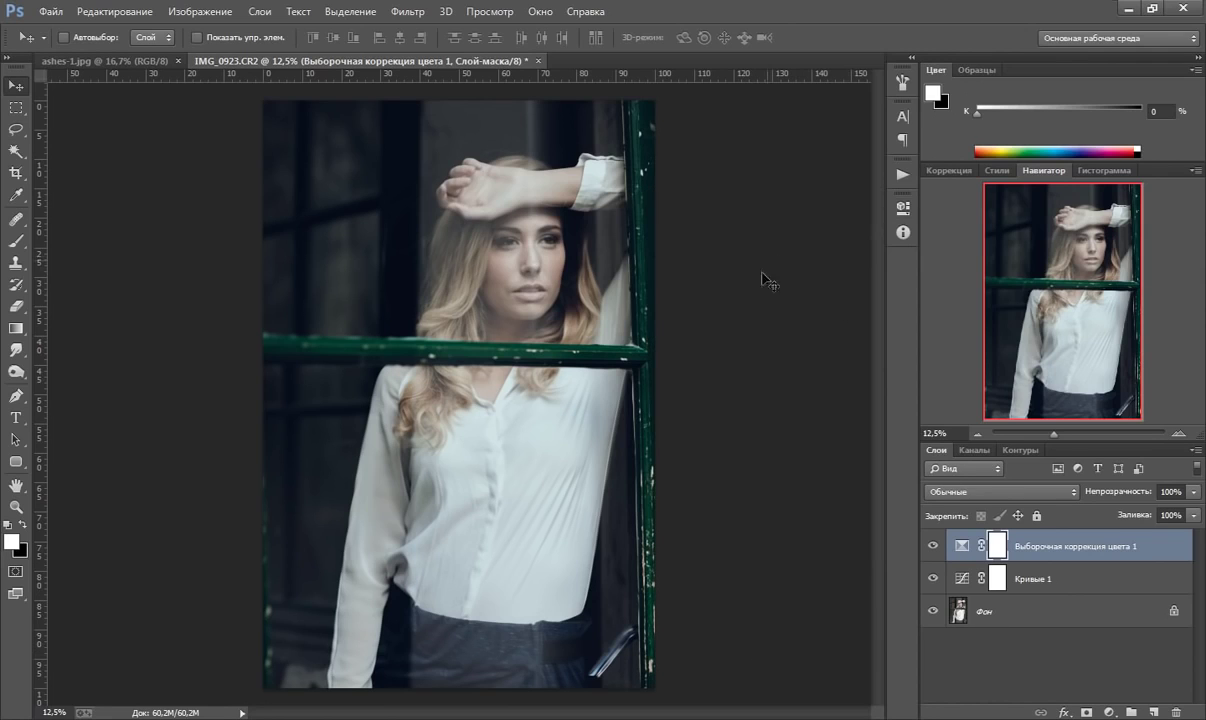
{"action": "left_click", "coordinate": [936, 547]}
{"action": "left_click", "coordinate": [936, 547]}
{"action": "left_click", "coordinate": [936, 547]}
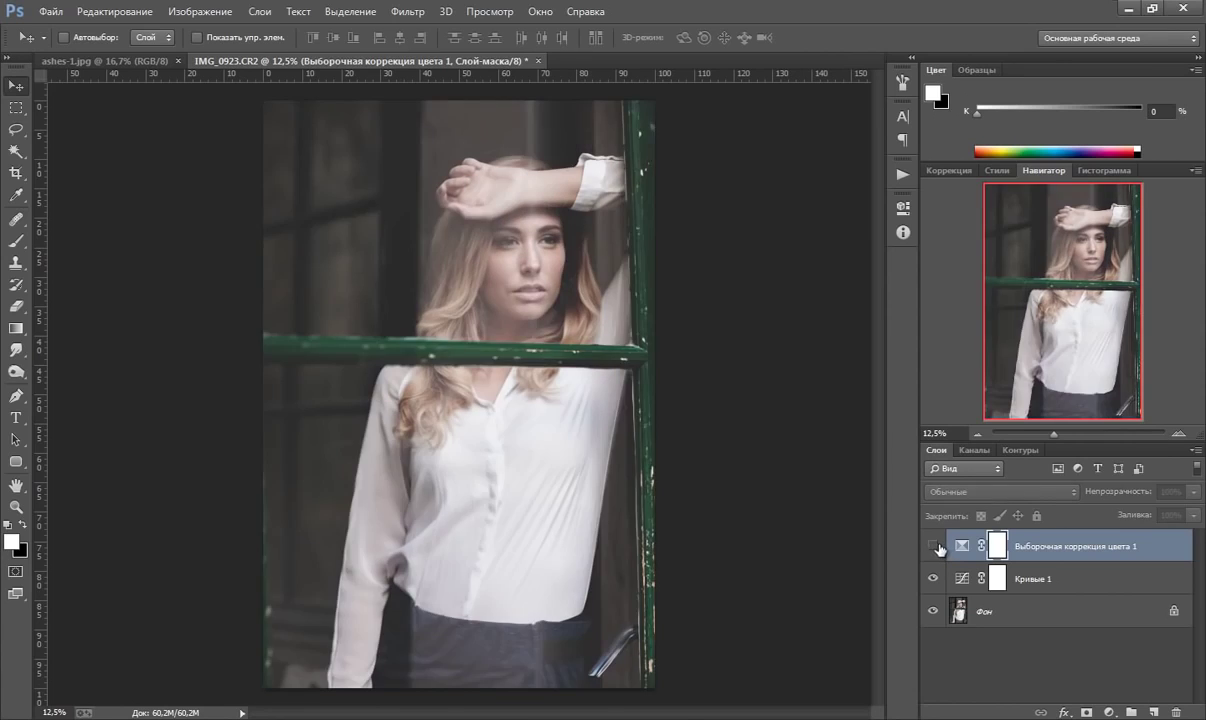
{"action": "left_click", "coordinate": [936, 547]}
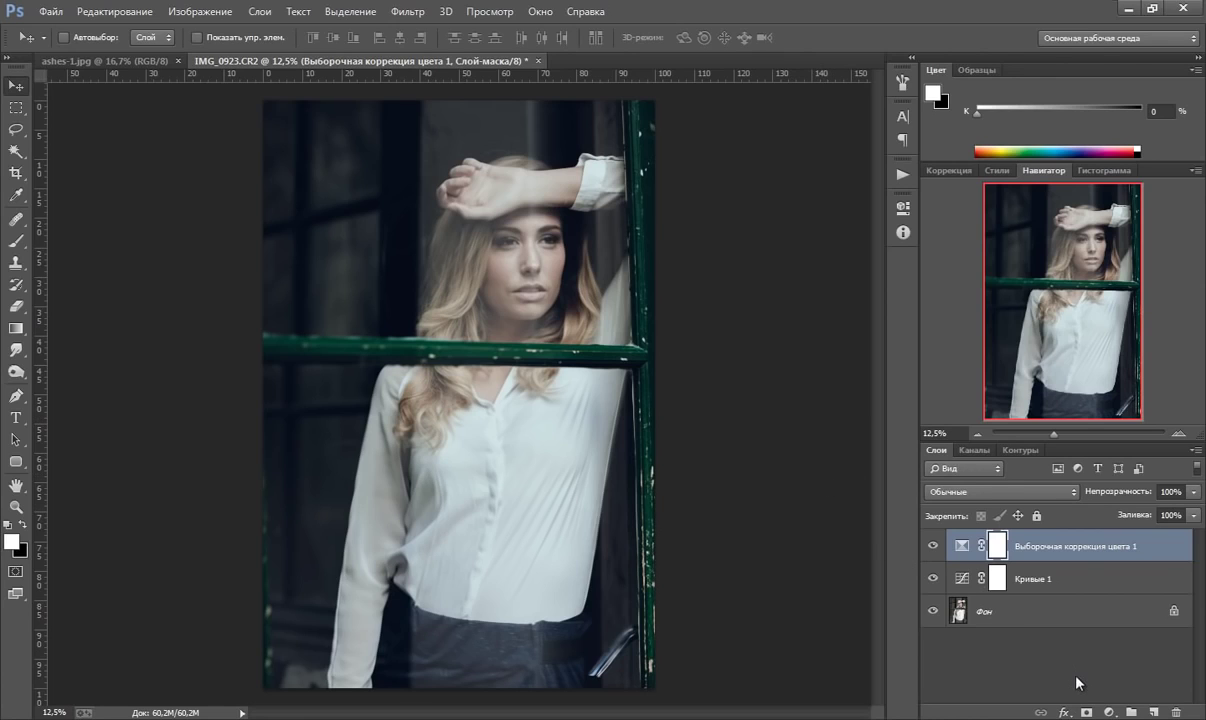
- Add a Gradient Map layer and set its left color stop to 524d61
{"action": "left_click", "coordinate": [1111, 713]}
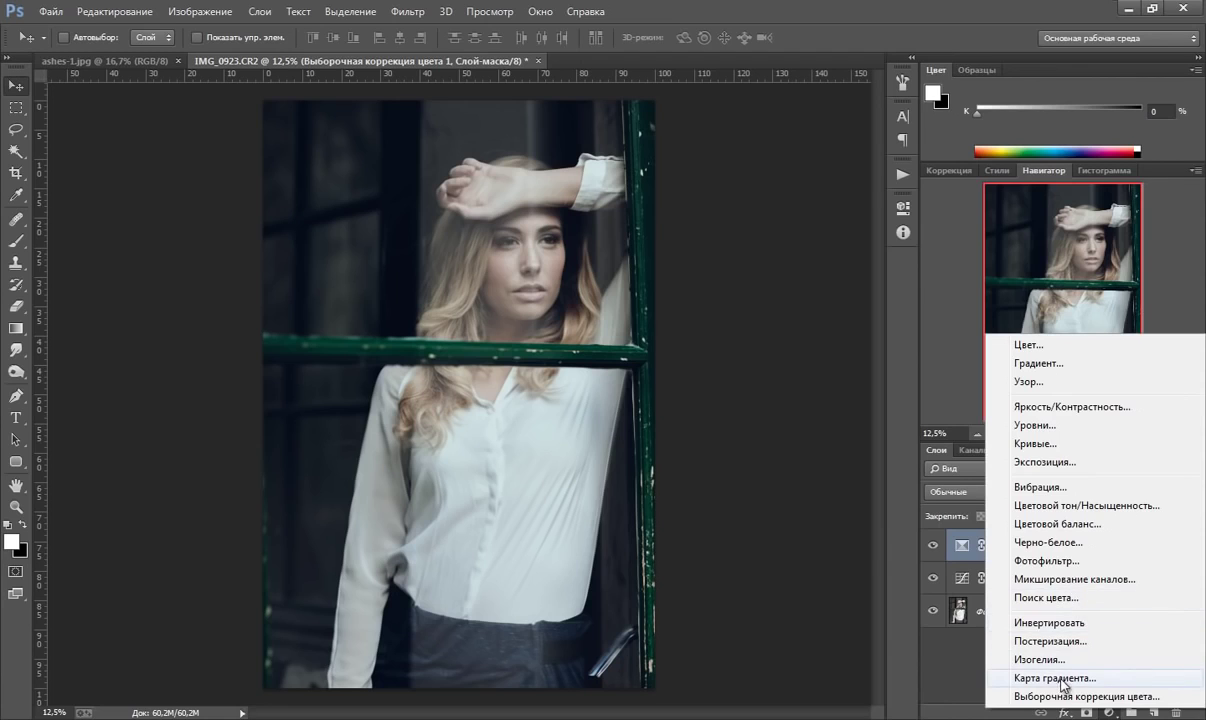
{"action": "left_click", "coordinate": [1060, 680]}
{"action": "left_click", "coordinate": [669, 255]}
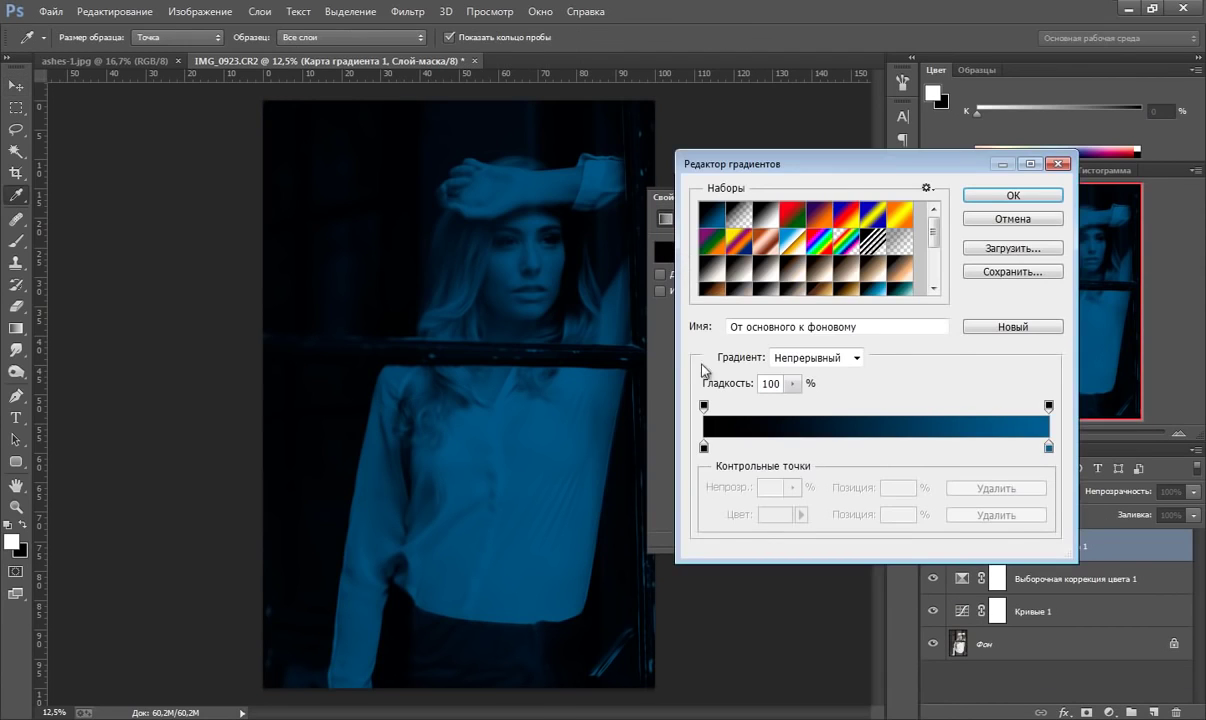
{"action": "left_click", "coordinate": [704, 446]}
{"action": "left_click", "coordinate": [772, 515]}
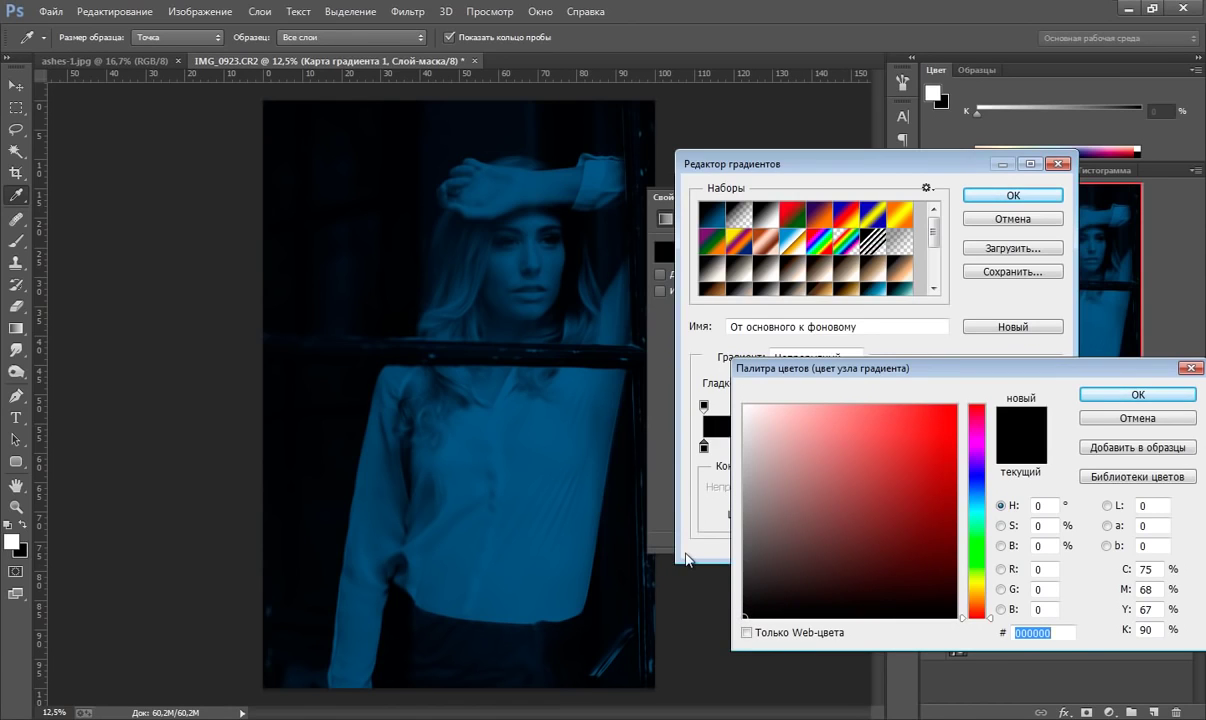
{"action": "type", "text": "52"}
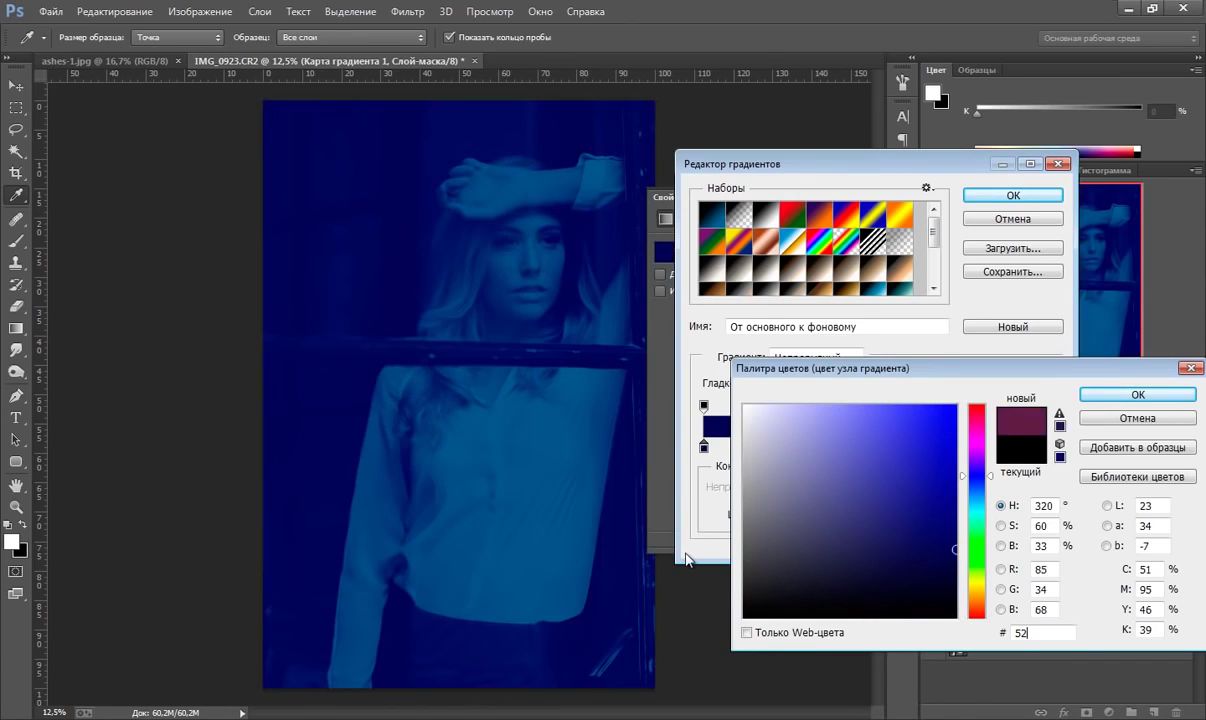
{"action": "type", "text": "4"}
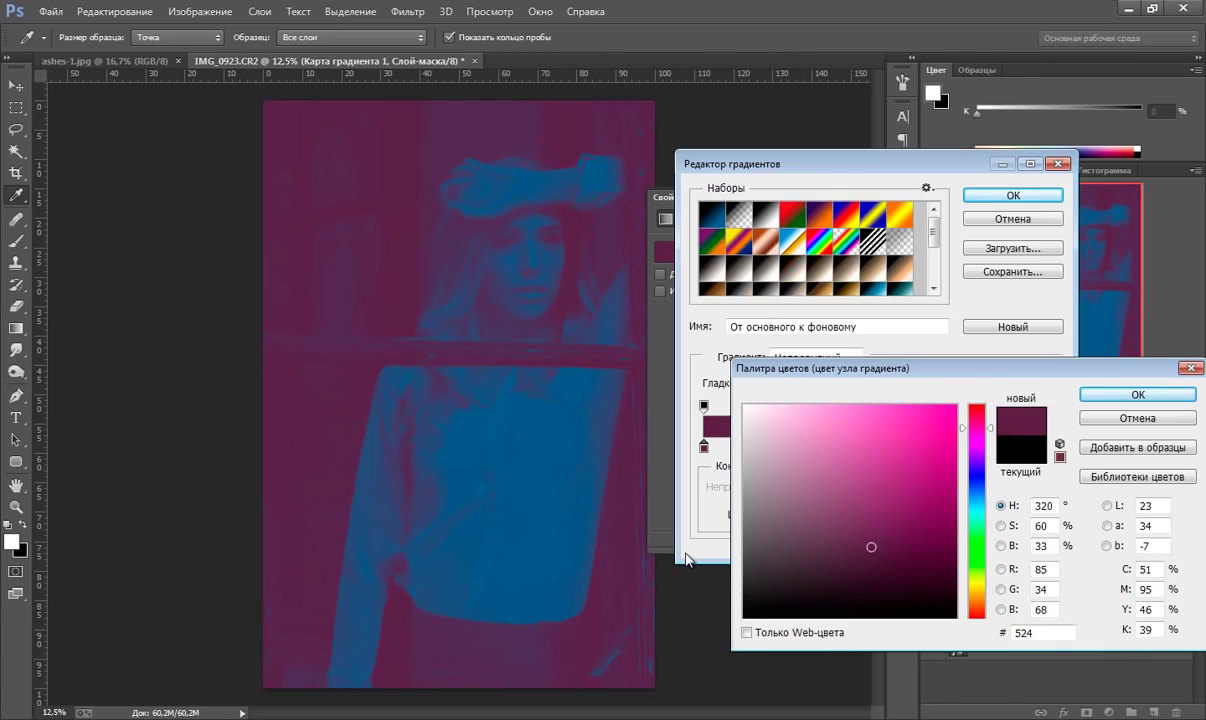
{"action": "type", "text": "d61"}
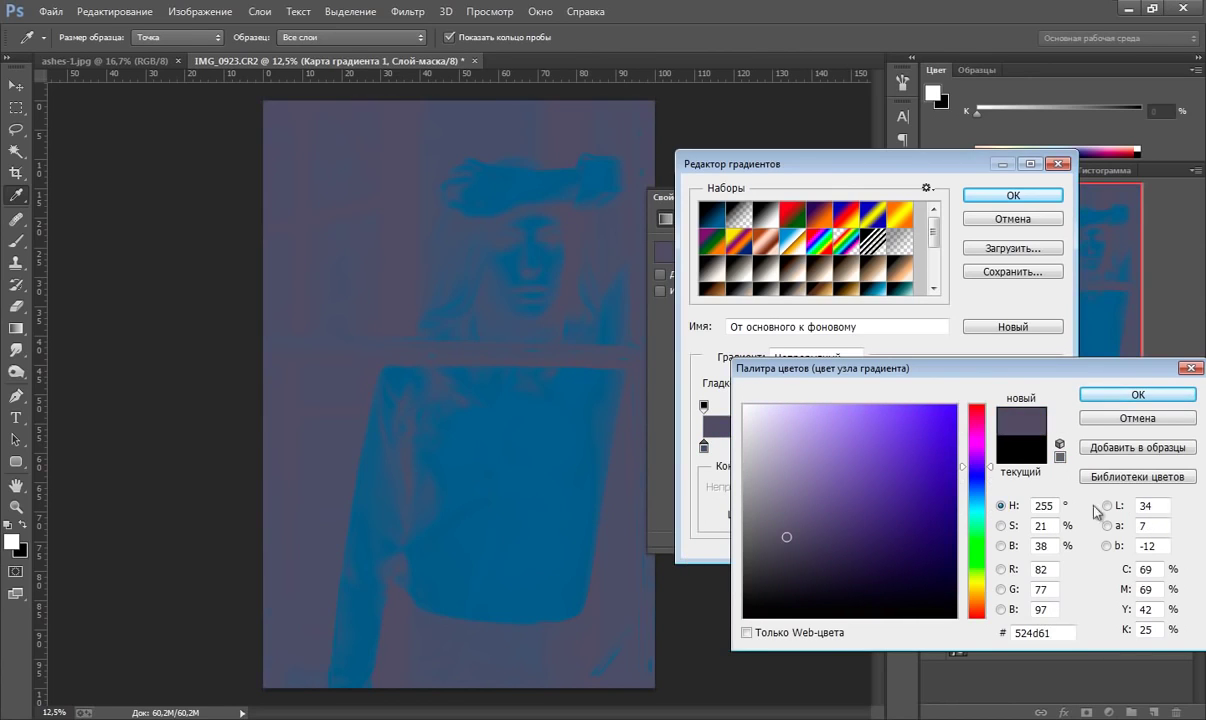
{"action": "key", "text": "Return"}
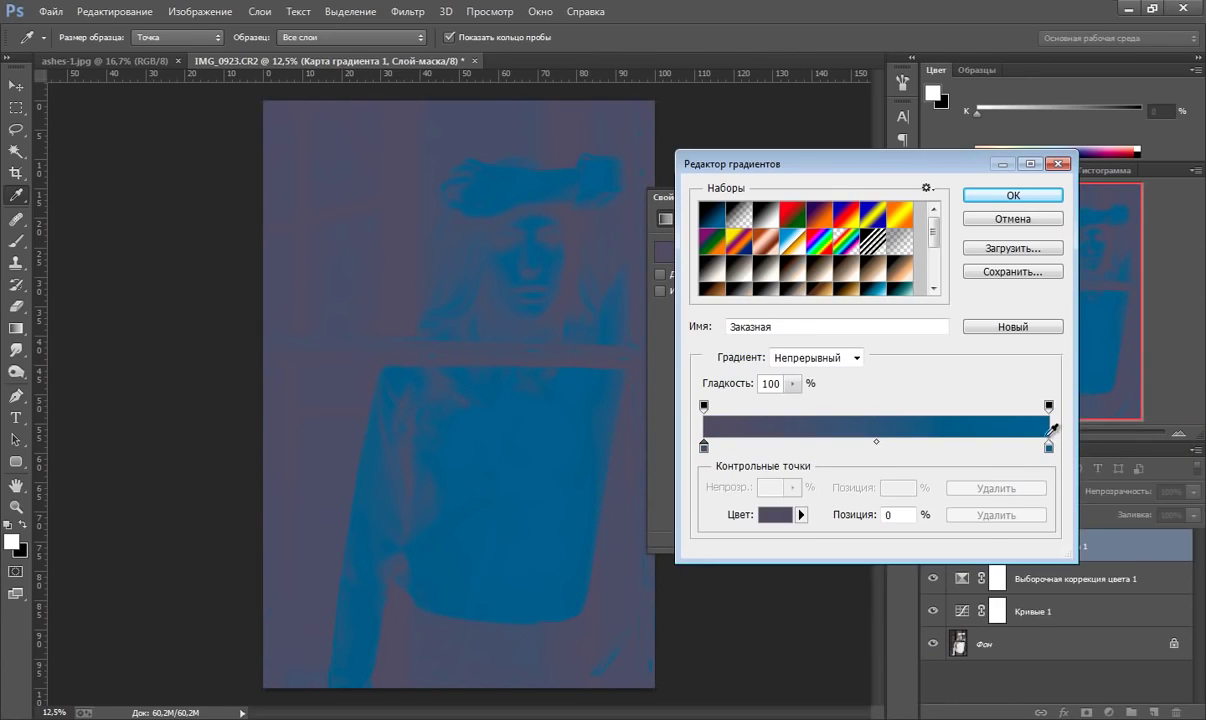
- Set the gradient's right color stop to 6d6679 and accept the gradient
{"action": "left_click", "coordinate": [1048, 447]}
{"action": "left_click", "coordinate": [778, 514]}
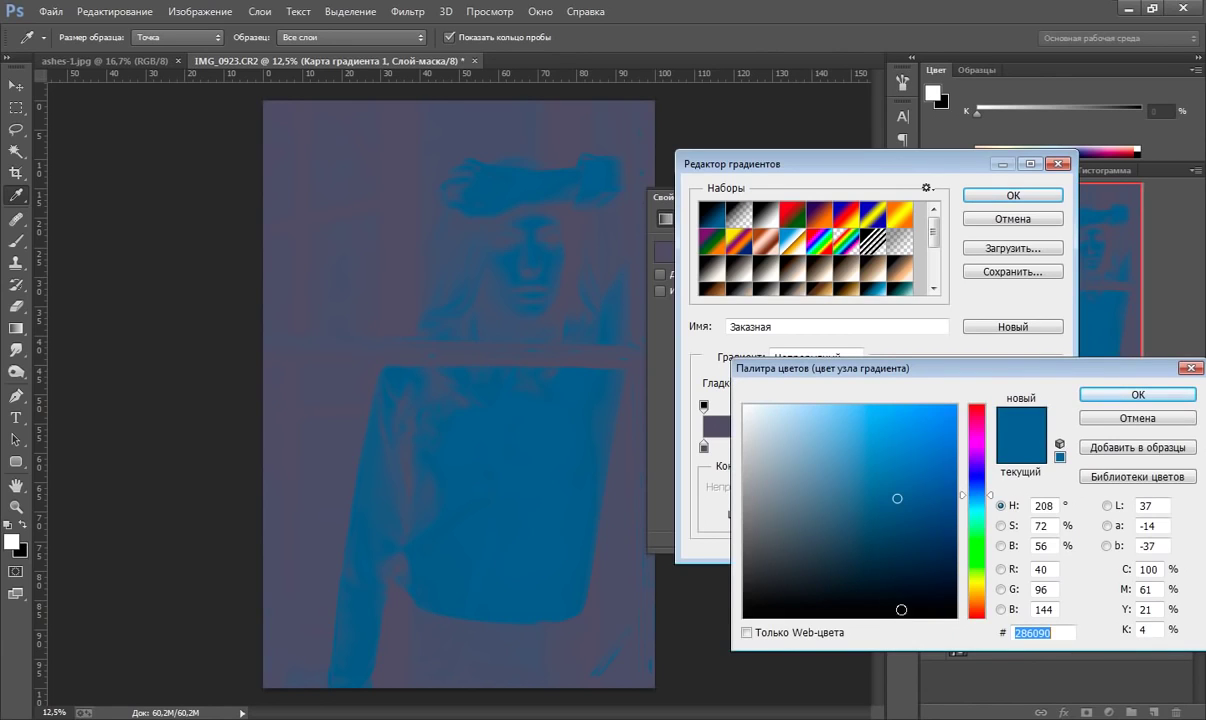
{"action": "type", "text": "6"}
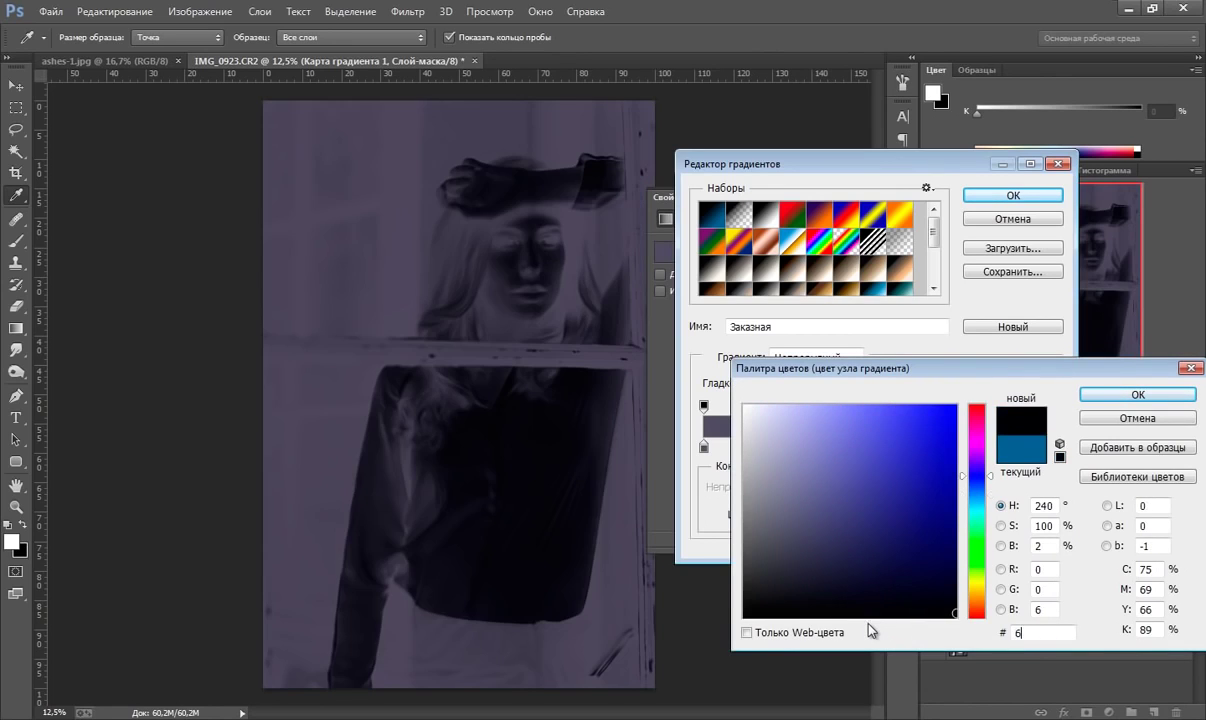
{"action": "type", "text": "d66"}
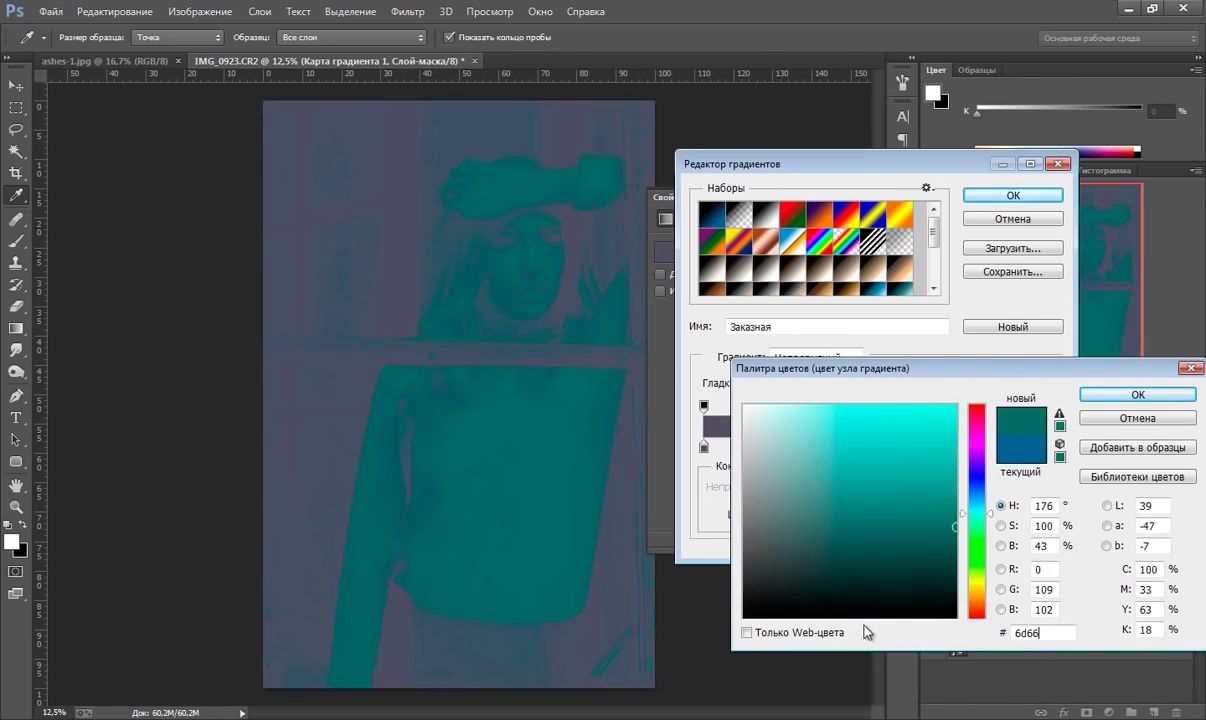
{"action": "type", "text": "79"}
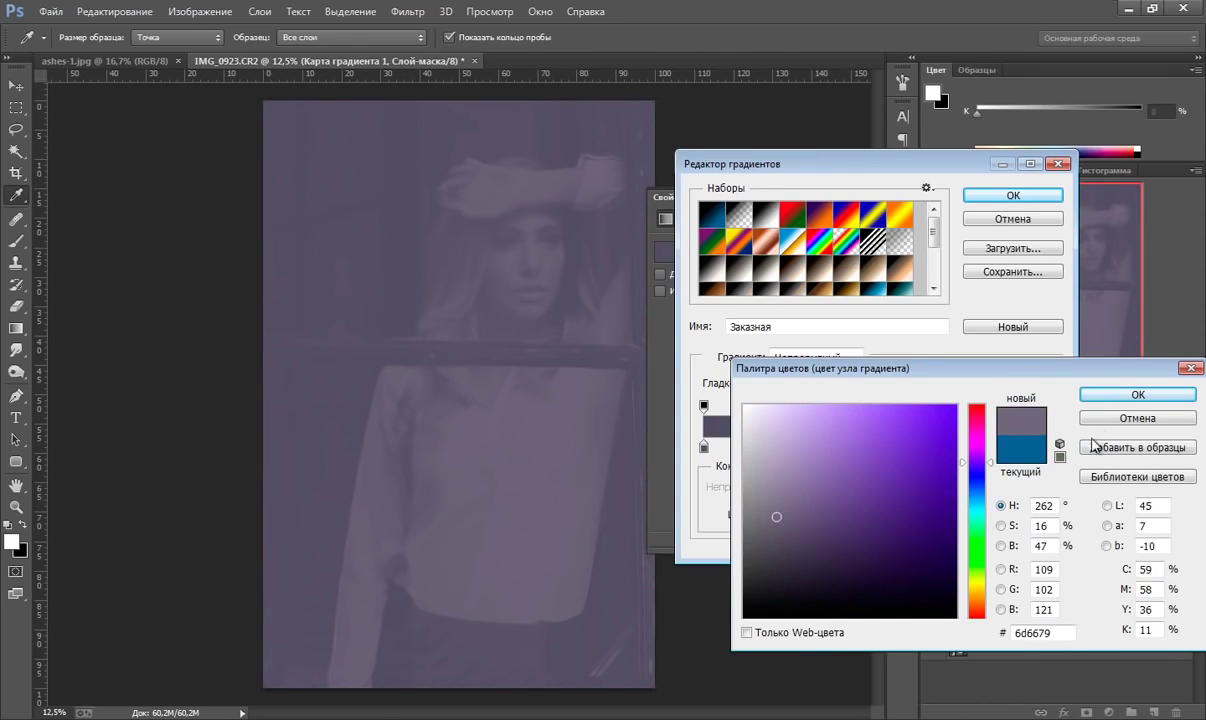
{"action": "left_click", "coordinate": [1140, 396]}
{"action": "left_click", "coordinate": [1010, 196]}
- Blend the Gradient Map layer as Soft Light at 70% opacity
{"action": "key", "text": "v"}
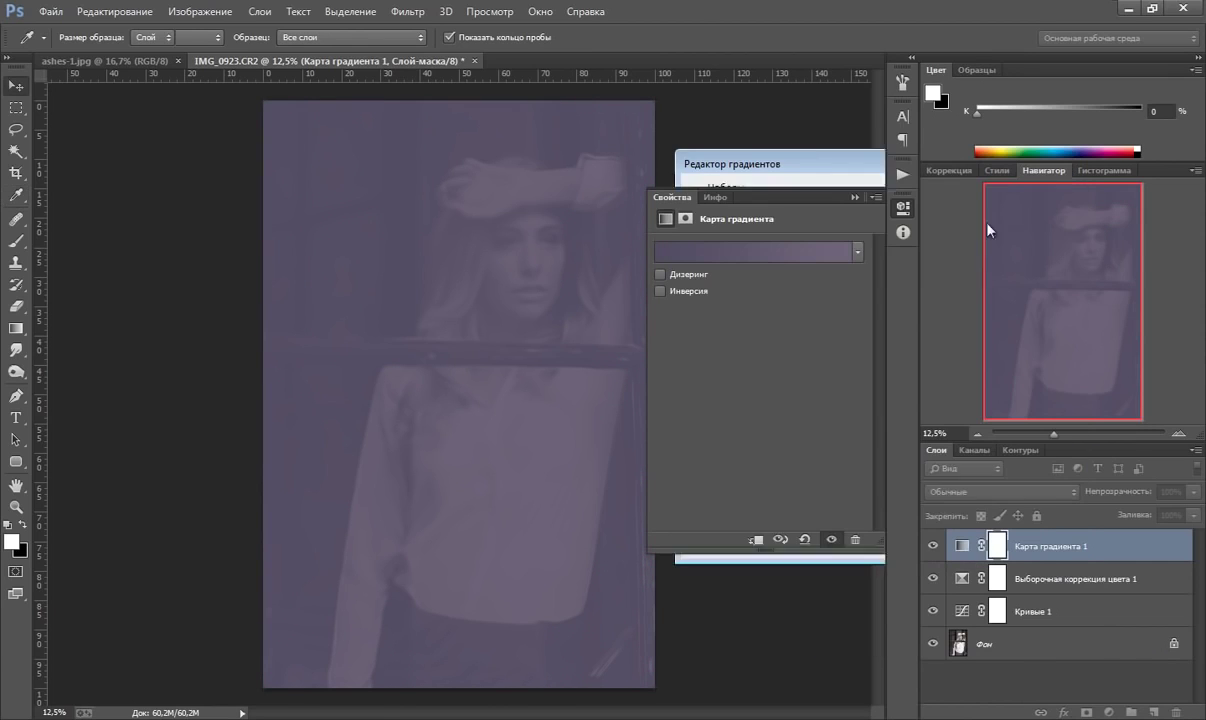
{"action": "left_click", "coordinate": [855, 197]}
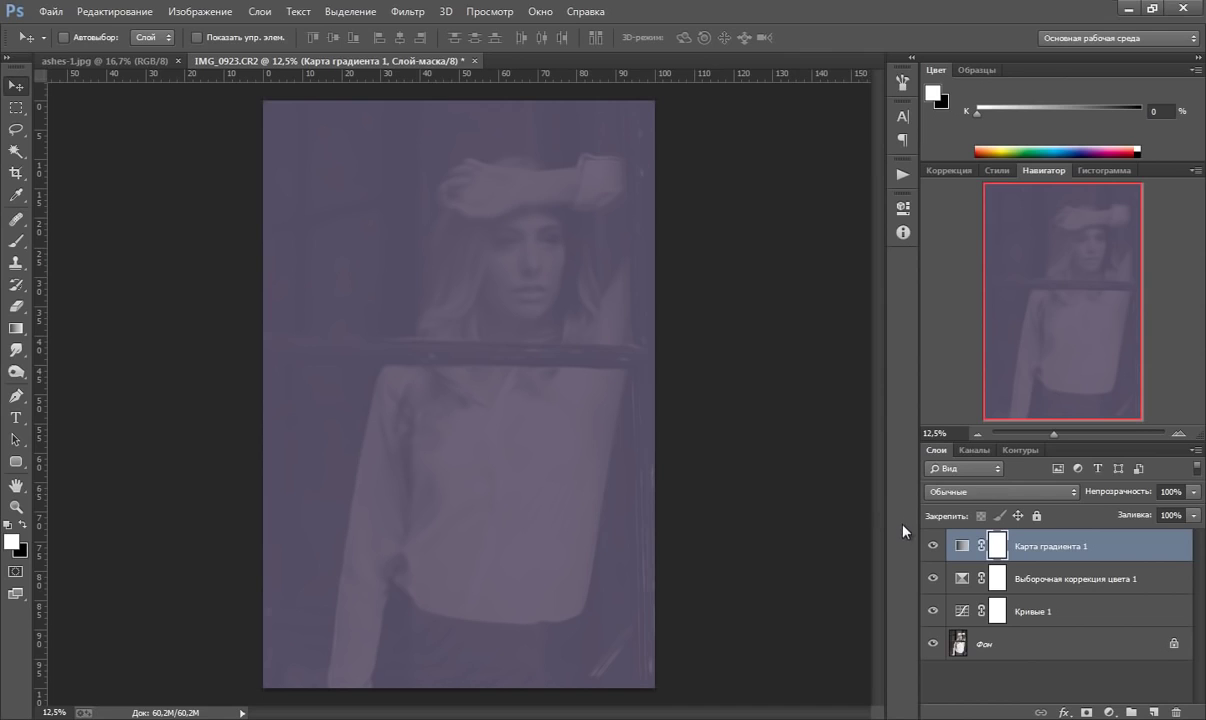
{"action": "left_click", "coordinate": [990, 491]}
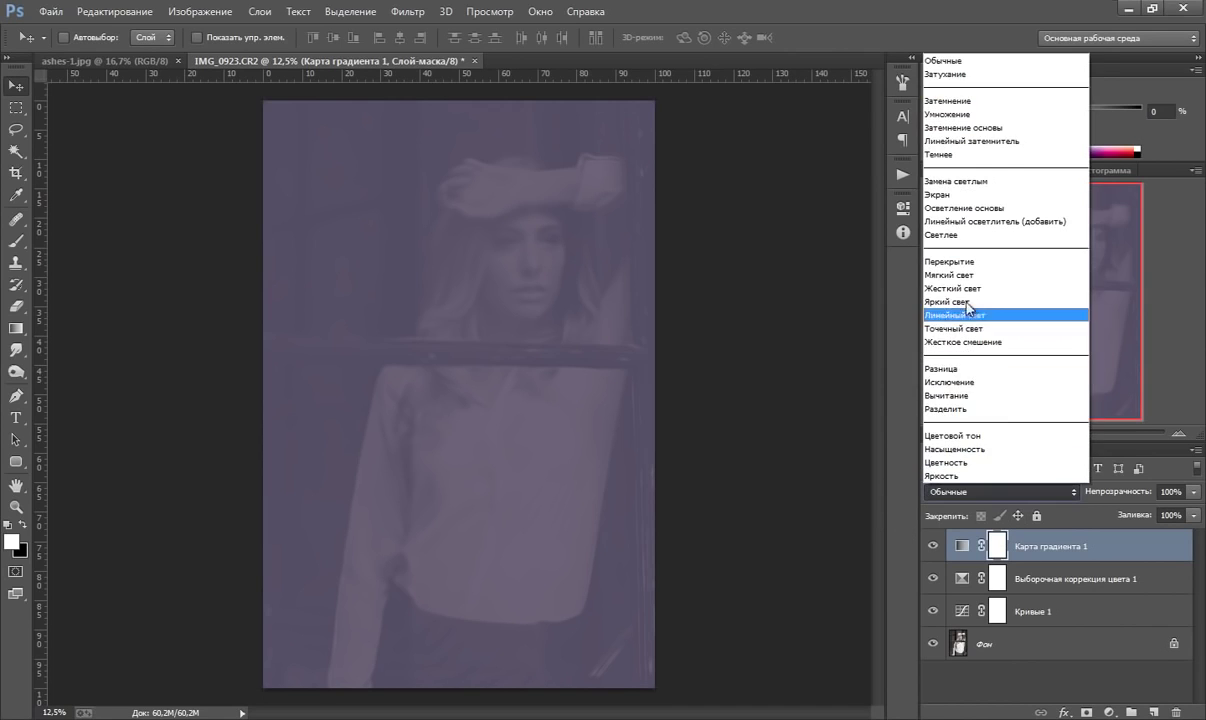
{"action": "left_click", "coordinate": [955, 275]}
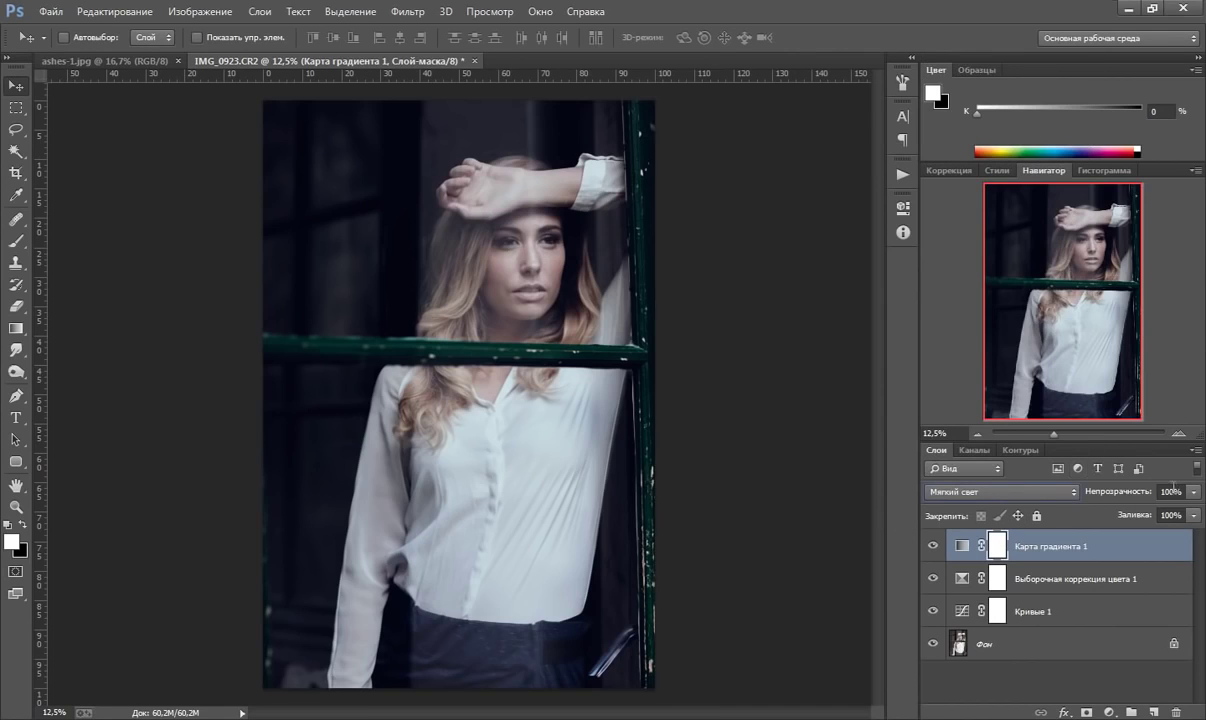
{"action": "left_click_drag", "start_coordinate": [1193, 491], "coordinate": [1181, 514]}
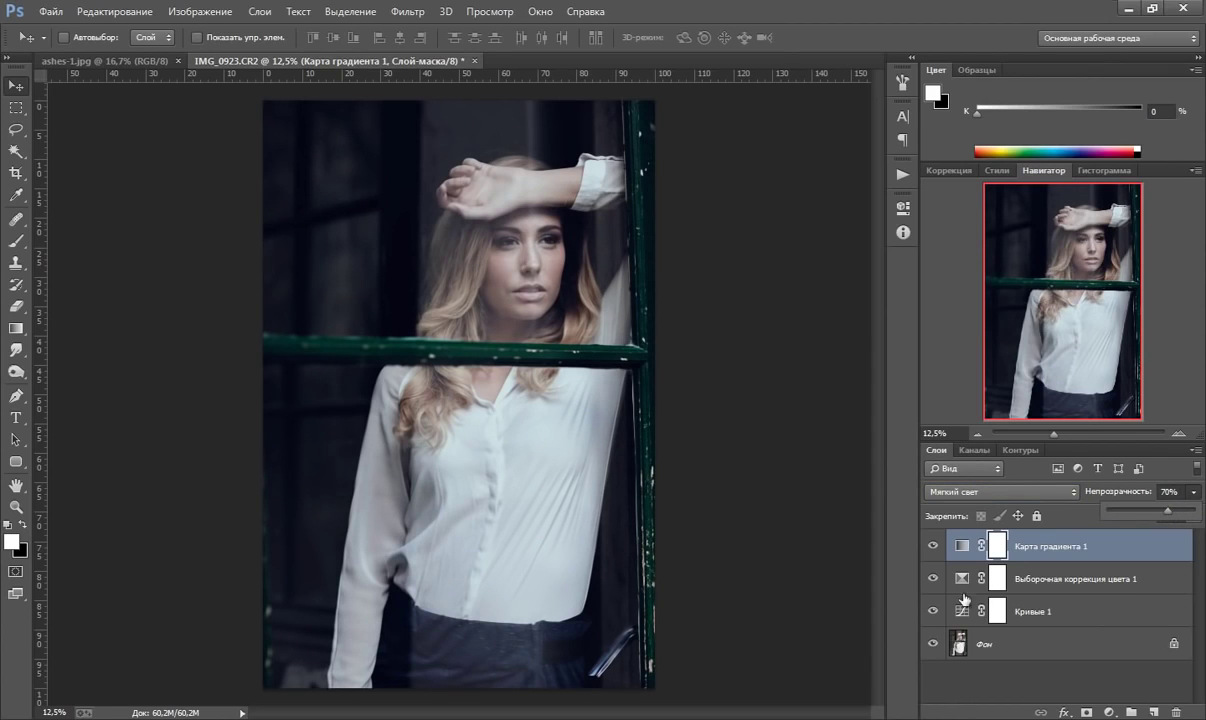
{"action": "left_click", "coordinate": [962, 545]}
- Toggle the Gradient Map's visibility to compare, then select its mask
{"action": "left_click", "coordinate": [933, 546]}
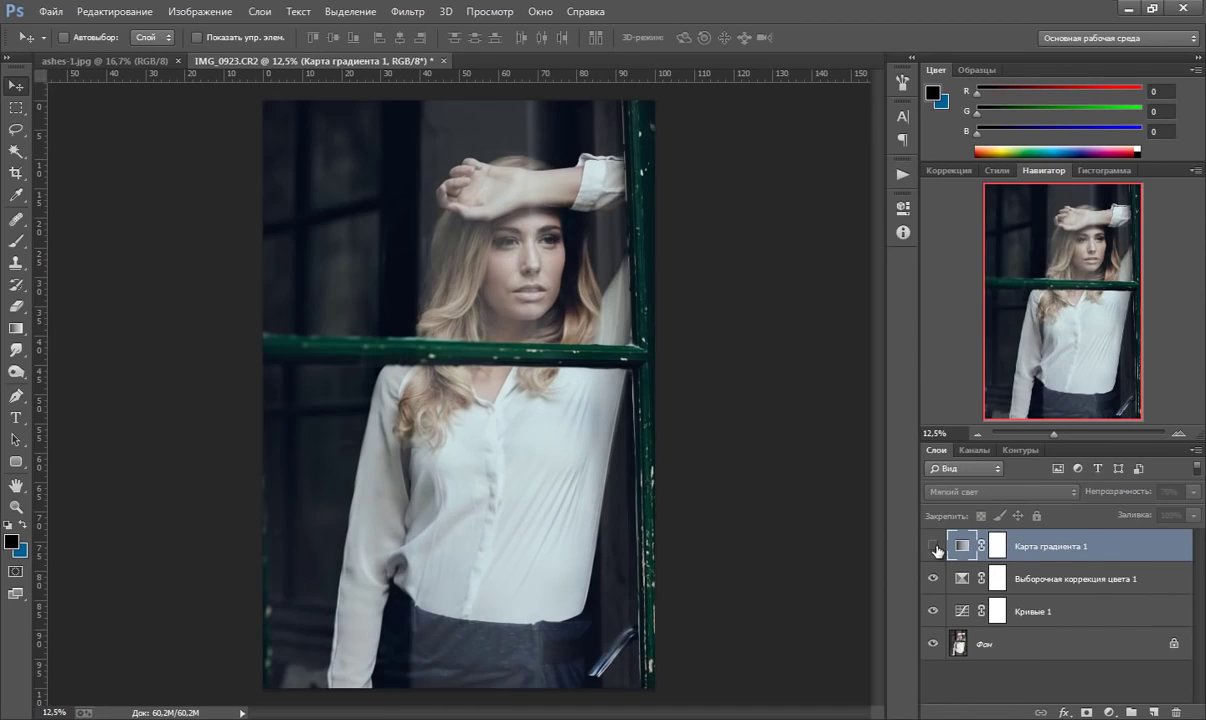
{"action": "left_click", "coordinate": [933, 546]}
{"action": "left_click", "coordinate": [933, 546]}
{"action": "left_click", "coordinate": [933, 546]}
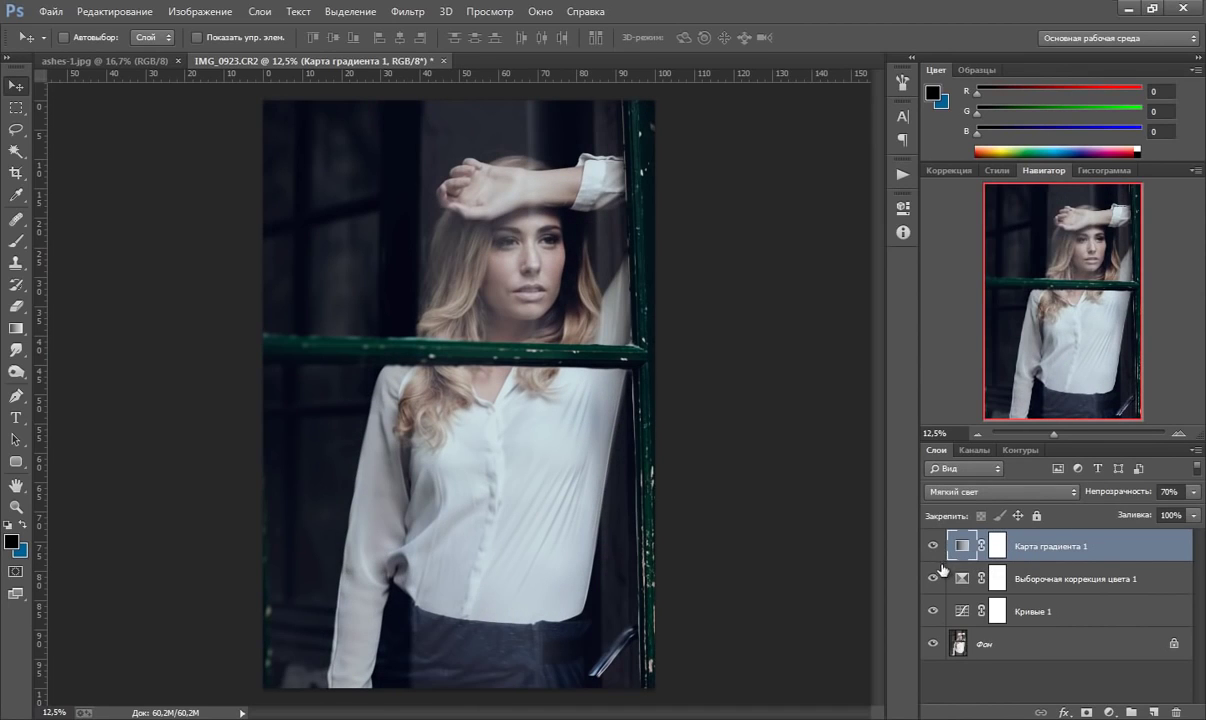
{"action": "left_click", "coordinate": [997, 546]}
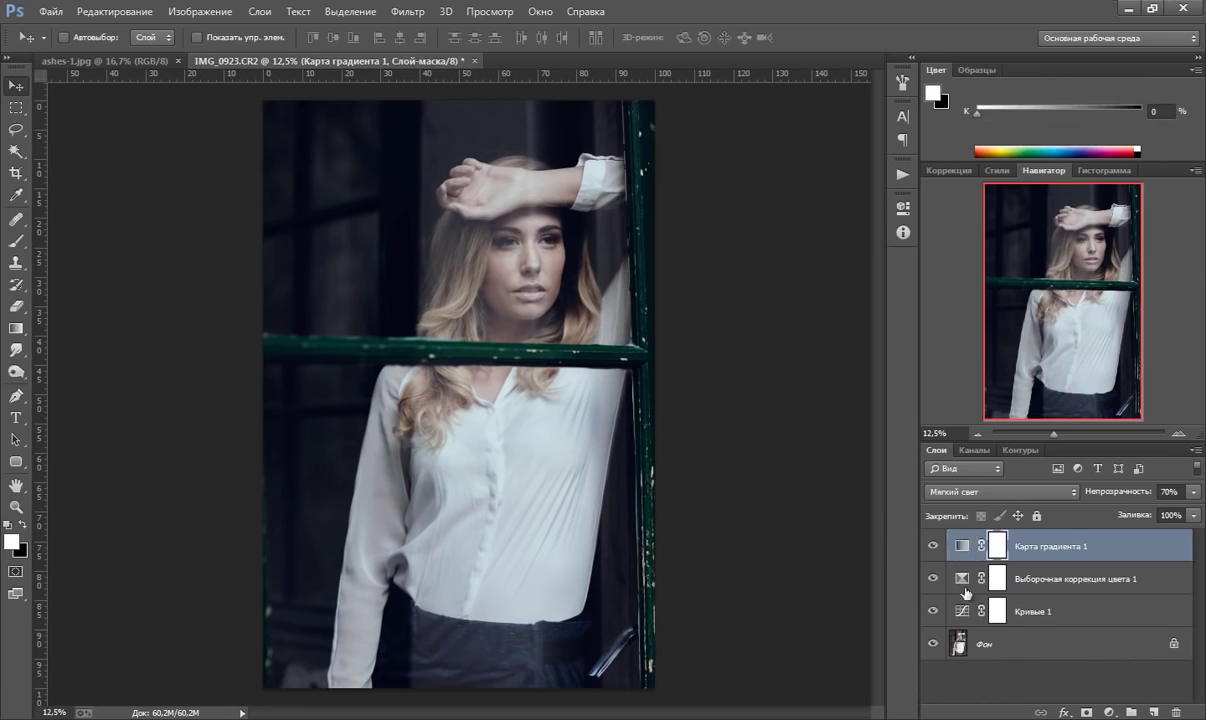
- Add another Selective Color layer with Reds at Cyan −20, Yellow +15, Black +100
{"action": "left_click", "coordinate": [1107, 710]}
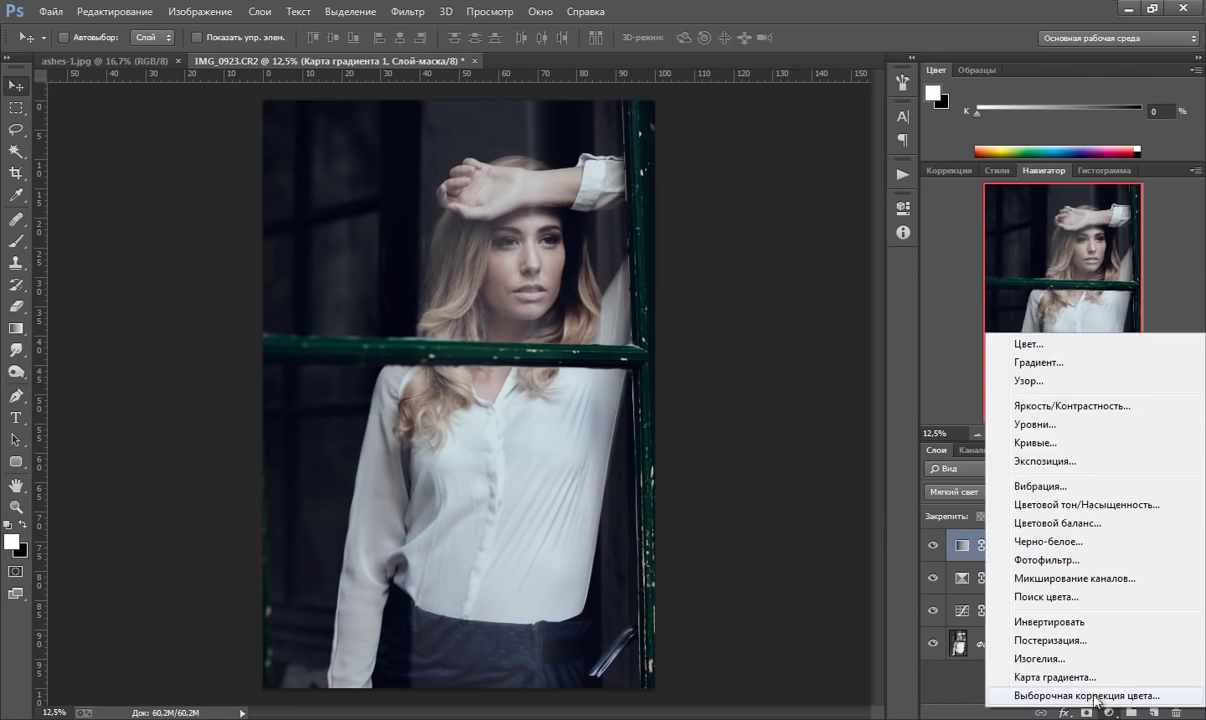
{"action": "left_click", "coordinate": [1050, 691]}
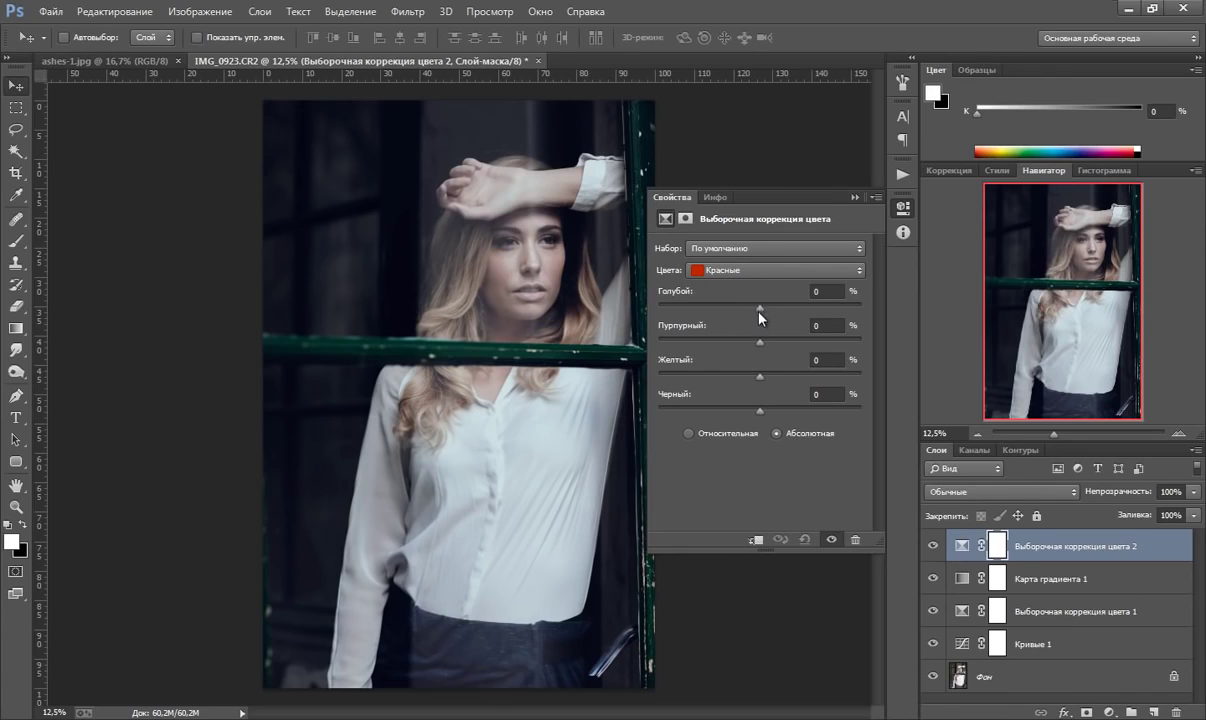
{"action": "left_click_drag", "start_coordinate": [759, 309], "coordinate": [739, 306]}
{"action": "left_click_drag", "start_coordinate": [760, 376], "coordinate": [773, 373]}
{"action": "left_click_drag", "start_coordinate": [760, 410], "coordinate": [765, 410]}
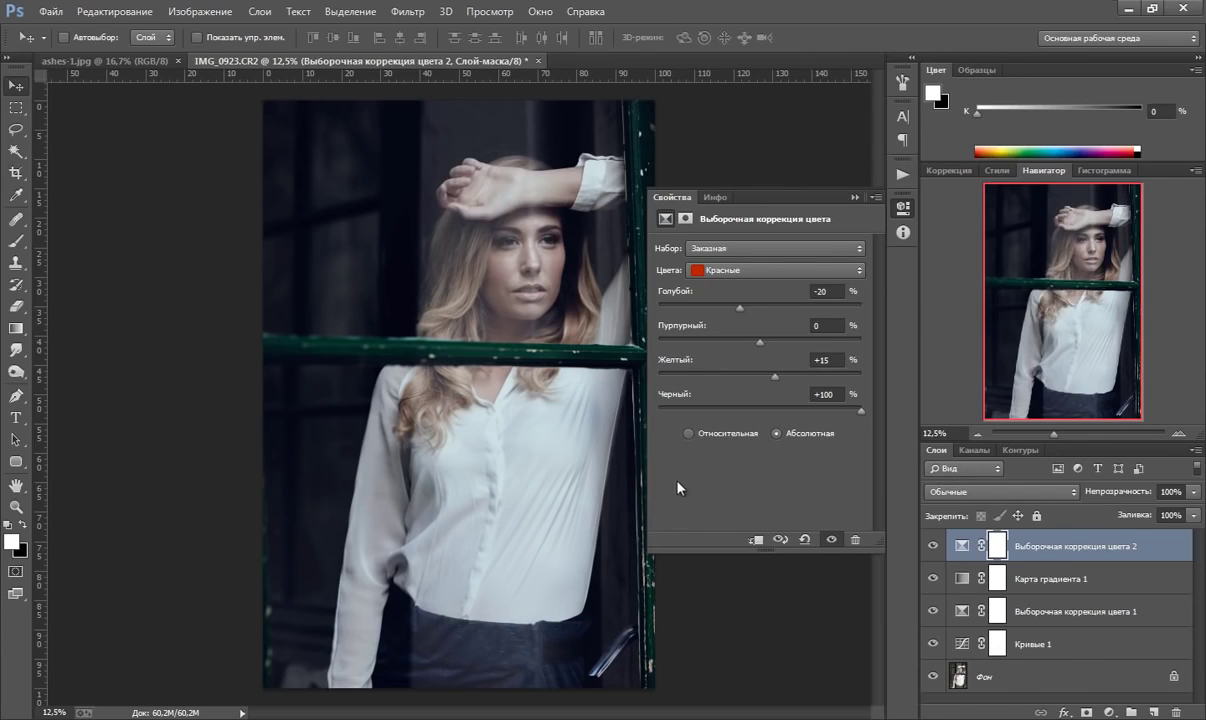
- Set the Yellows to Cyan −87, Magenta −100, Yellow +12 and Black +100
{"action": "left_click", "coordinate": [804, 273]}
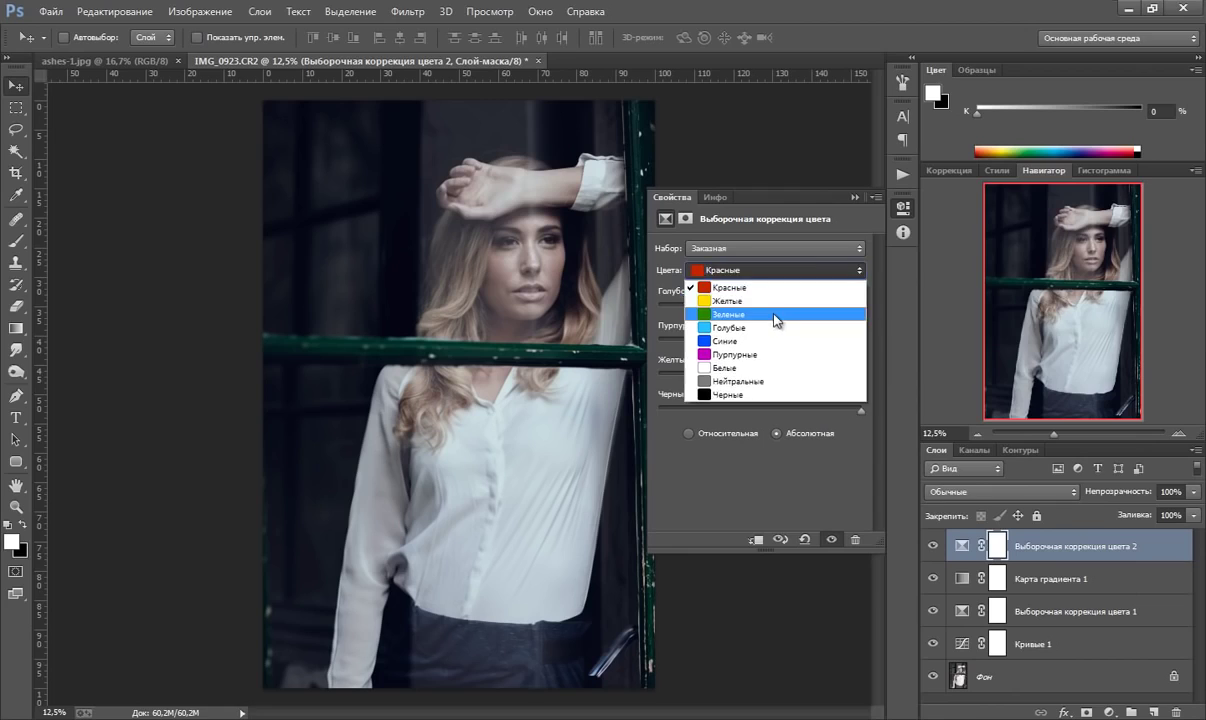
{"action": "left_click", "coordinate": [778, 301]}
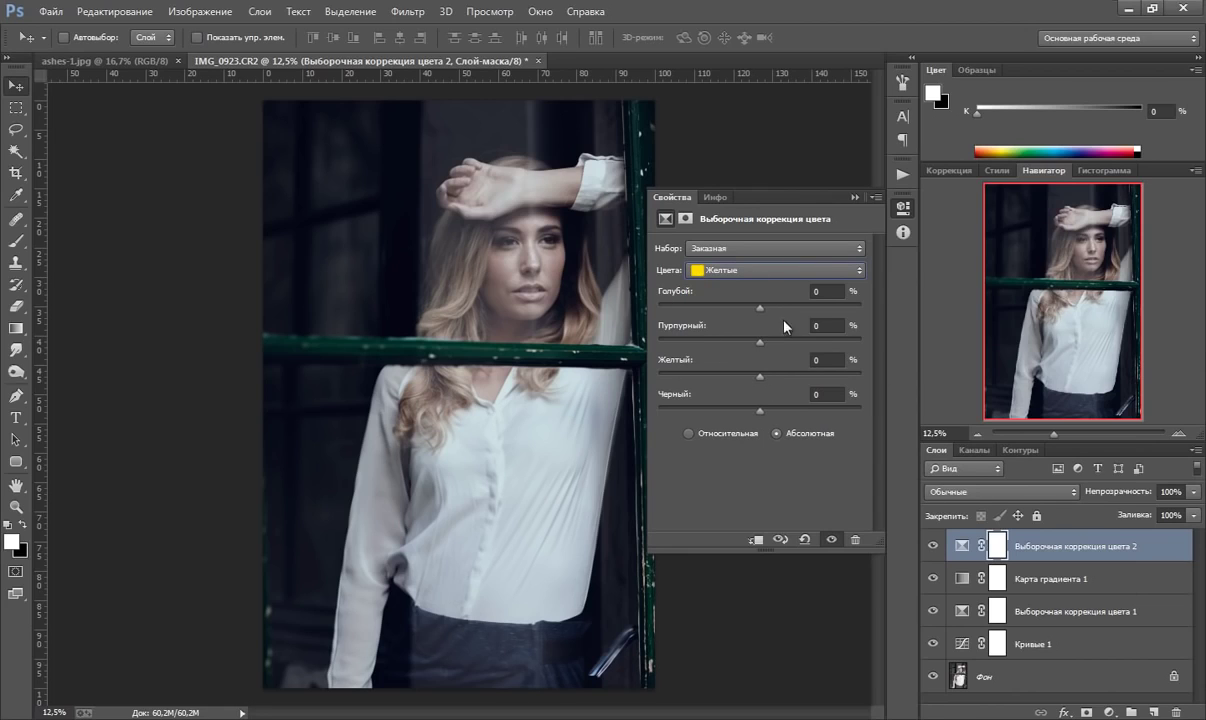
{"action": "left_click_drag", "start_coordinate": [760, 307], "coordinate": [652, 310]}
{"action": "left_click_drag", "start_coordinate": [760, 342], "coordinate": [659, 342]}
{"action": "left_click_drag", "start_coordinate": [764, 377], "coordinate": [781, 376]}
{"action": "left_click_drag", "start_coordinate": [857, 409], "coordinate": [866, 410]}
{"action": "left_click", "coordinate": [854, 198]}
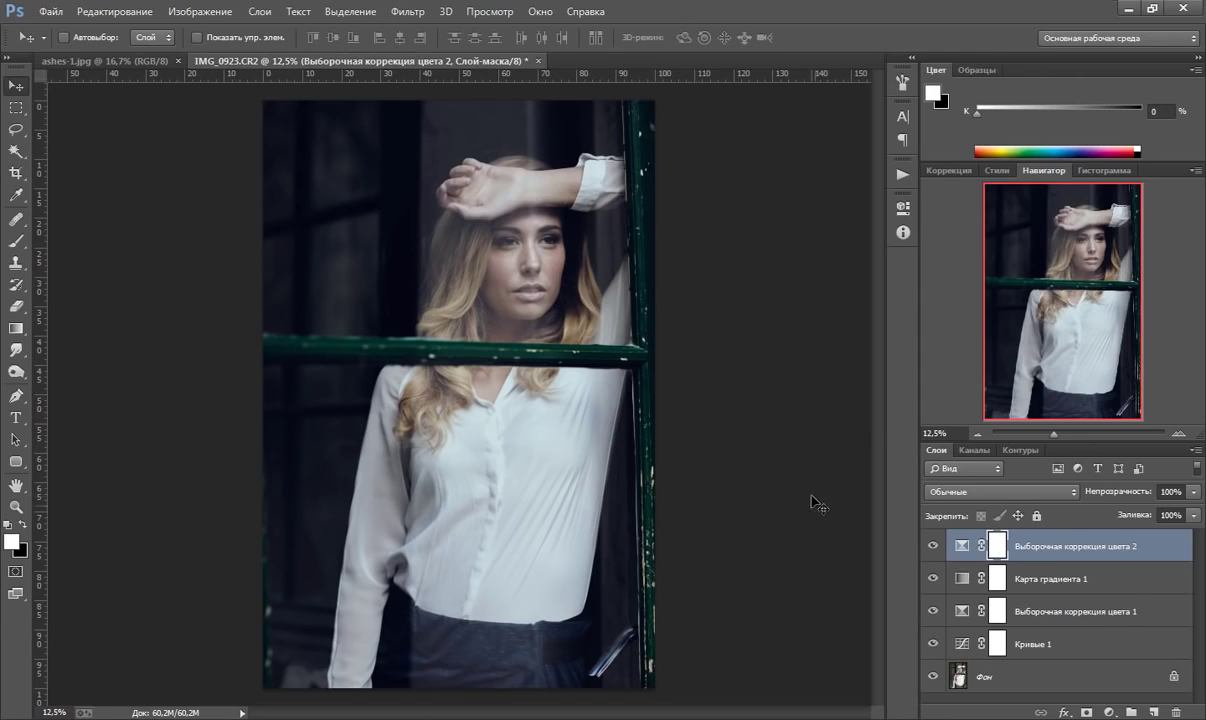
- Add a Hue/Saturation layer with Master saturation -21 and Reds saturation +24
{"action": "left_click", "coordinate": [1108, 712]}
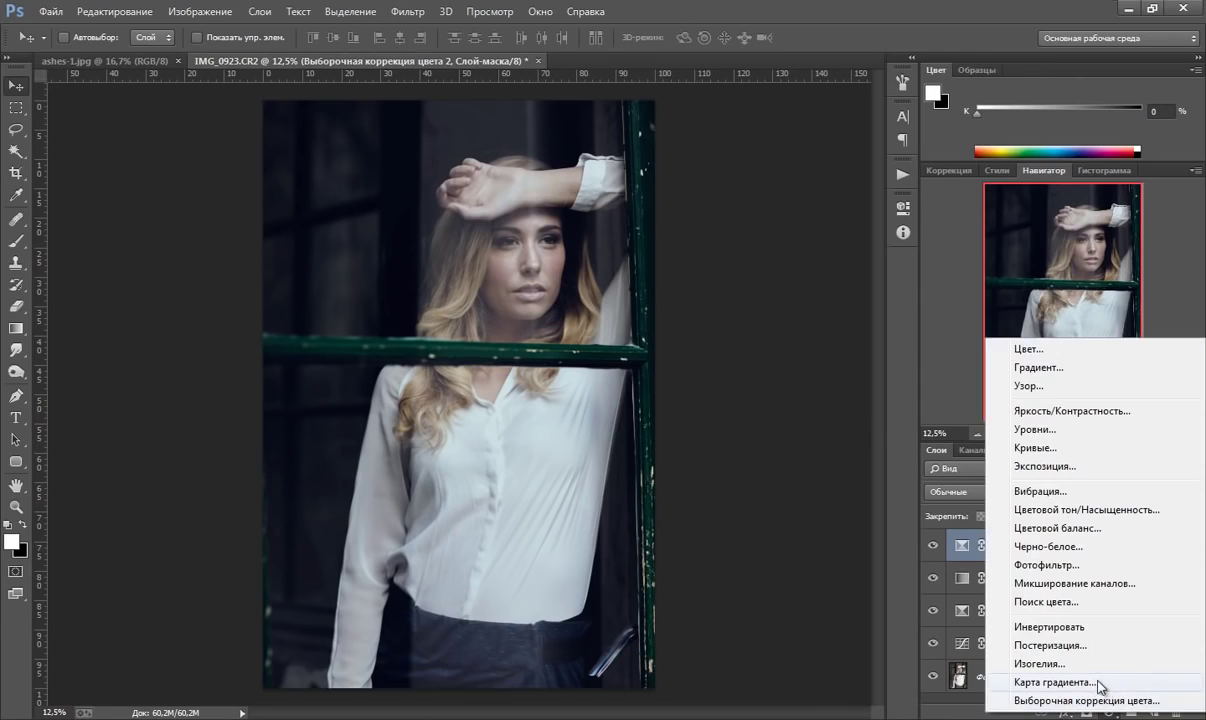
{"action": "left_click", "coordinate": [1030, 509]}
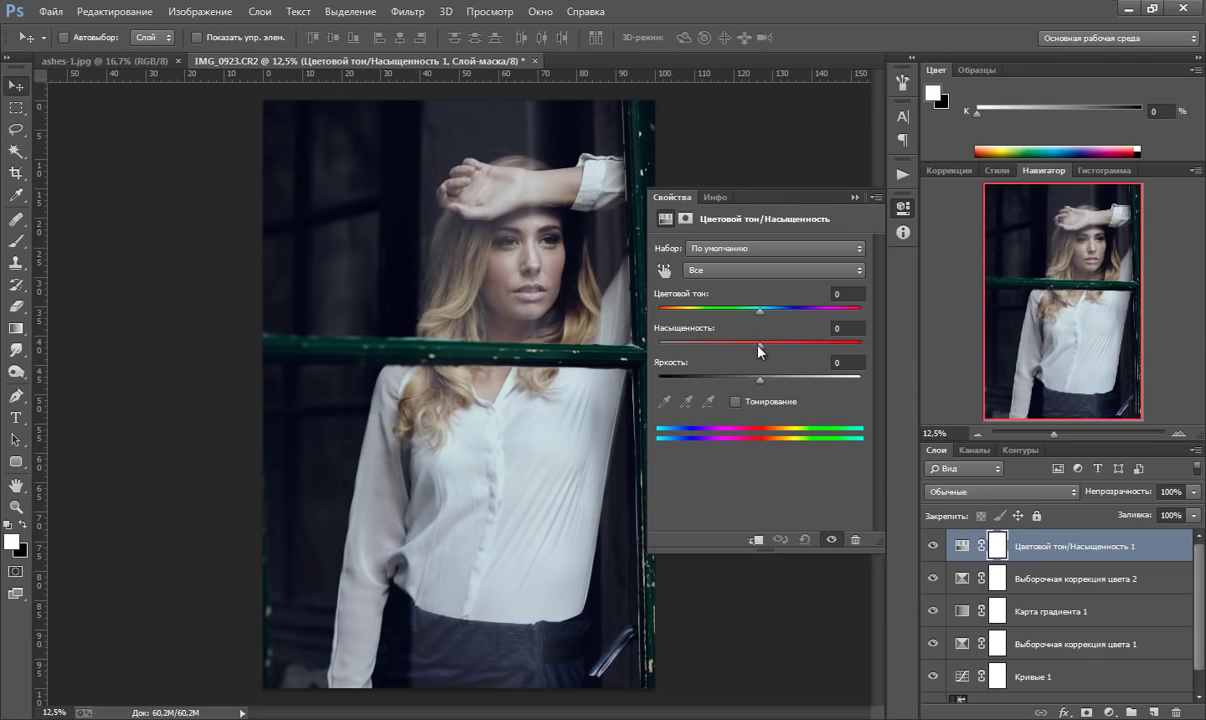
{"action": "left_click_drag", "start_coordinate": [760, 344], "coordinate": [744, 345]}
{"action": "left_click", "coordinate": [748, 270]}
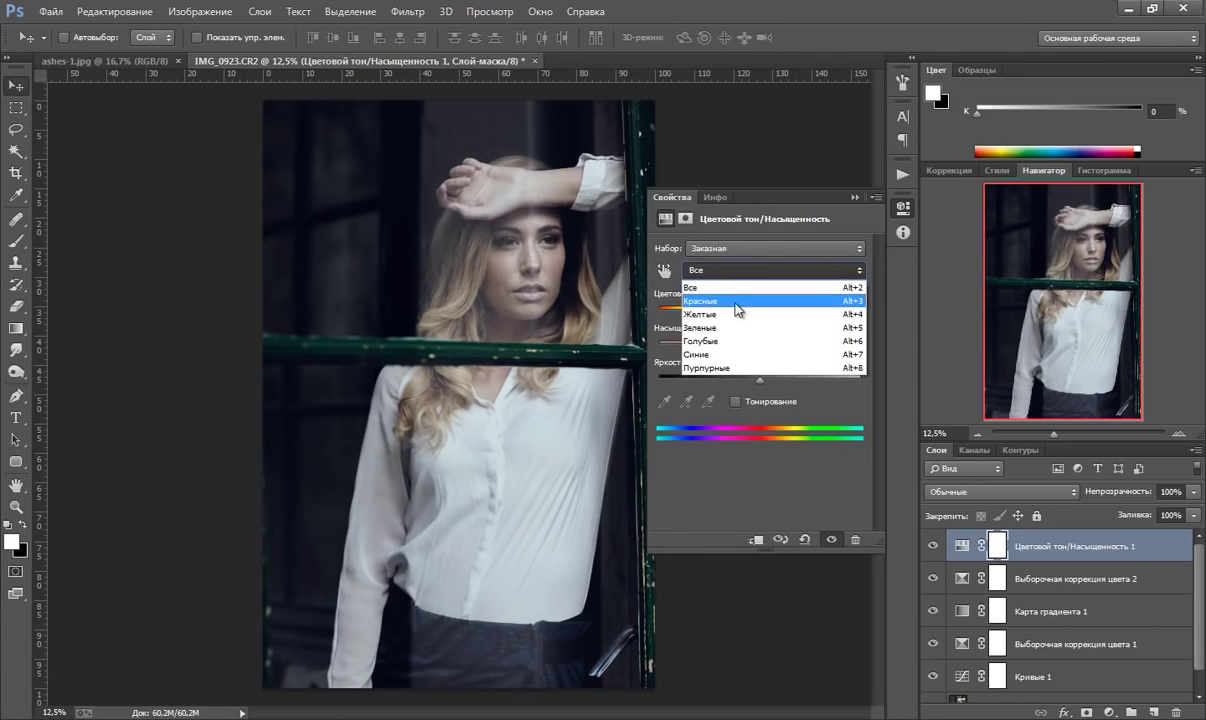
{"action": "left_click", "coordinate": [700, 289]}
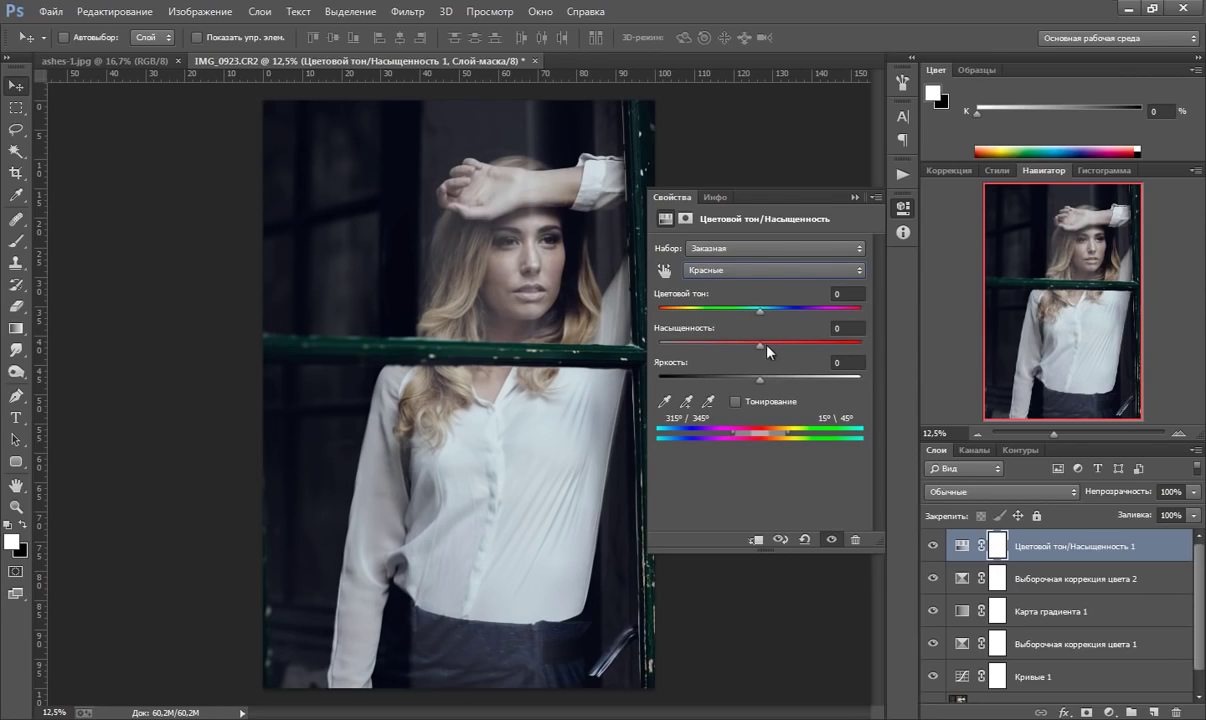
{"action": "left_click_drag", "start_coordinate": [767, 346], "coordinate": [790, 348]}
- Lower the Yellows saturation to about -40
{"action": "left_click", "coordinate": [806, 274]}
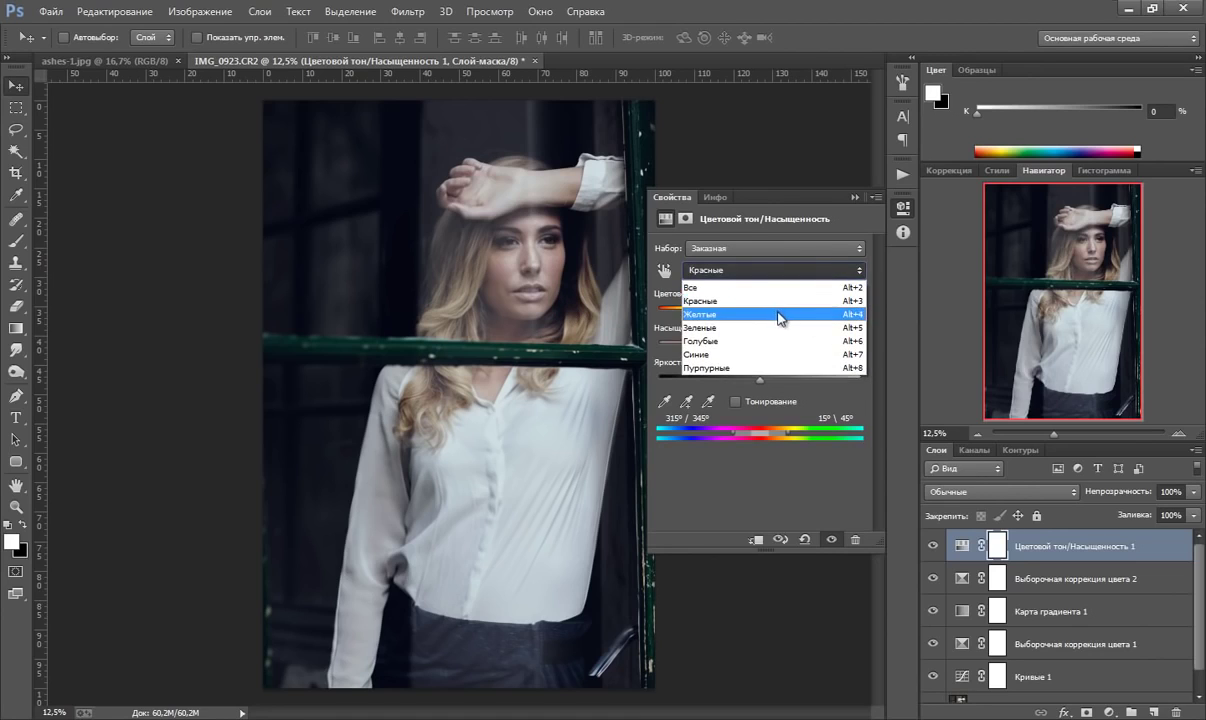
{"action": "left_click", "coordinate": [781, 314]}
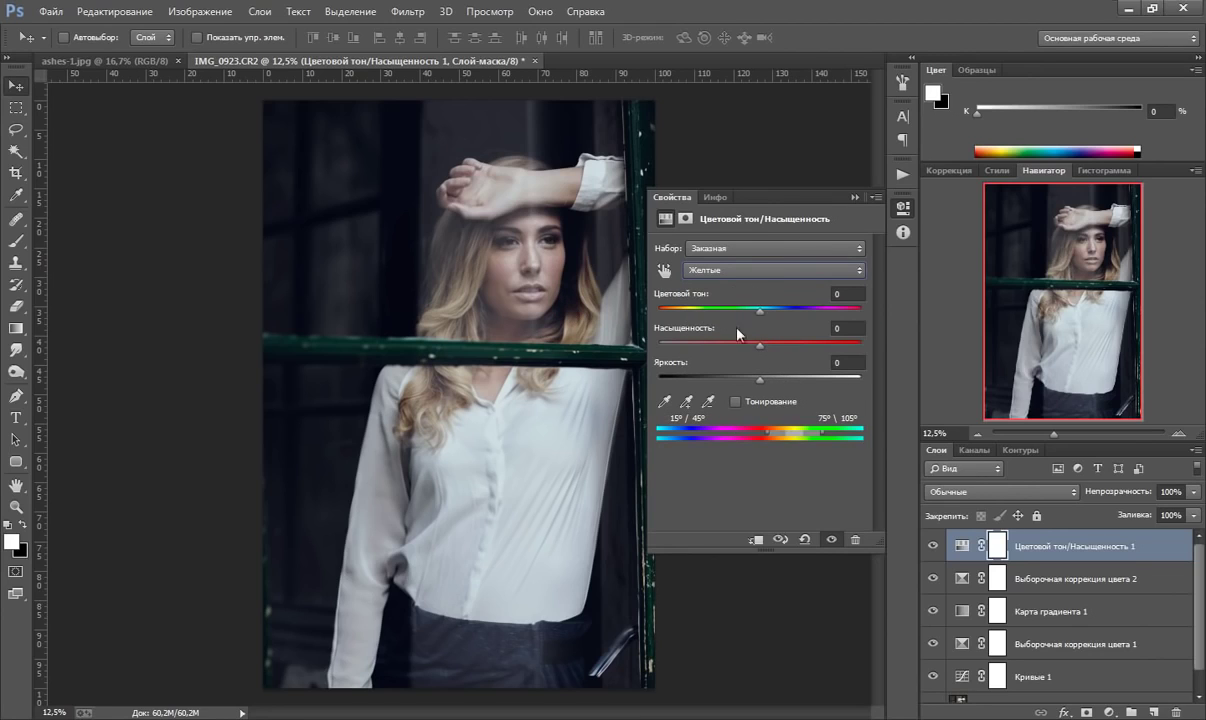
{"action": "left_click_drag", "start_coordinate": [748, 348], "coordinate": [736, 348]}
{"action": "left_click_drag", "start_coordinate": [735, 347], "coordinate": [729, 347]}
{"action": "left_click_drag", "start_coordinate": [726, 349], "coordinate": [719, 348]}
- Apply a radius-10 High Pass filter to the merged layer and blend it in Overlay mode
{"action": "left_click", "coordinate": [812, 322]}
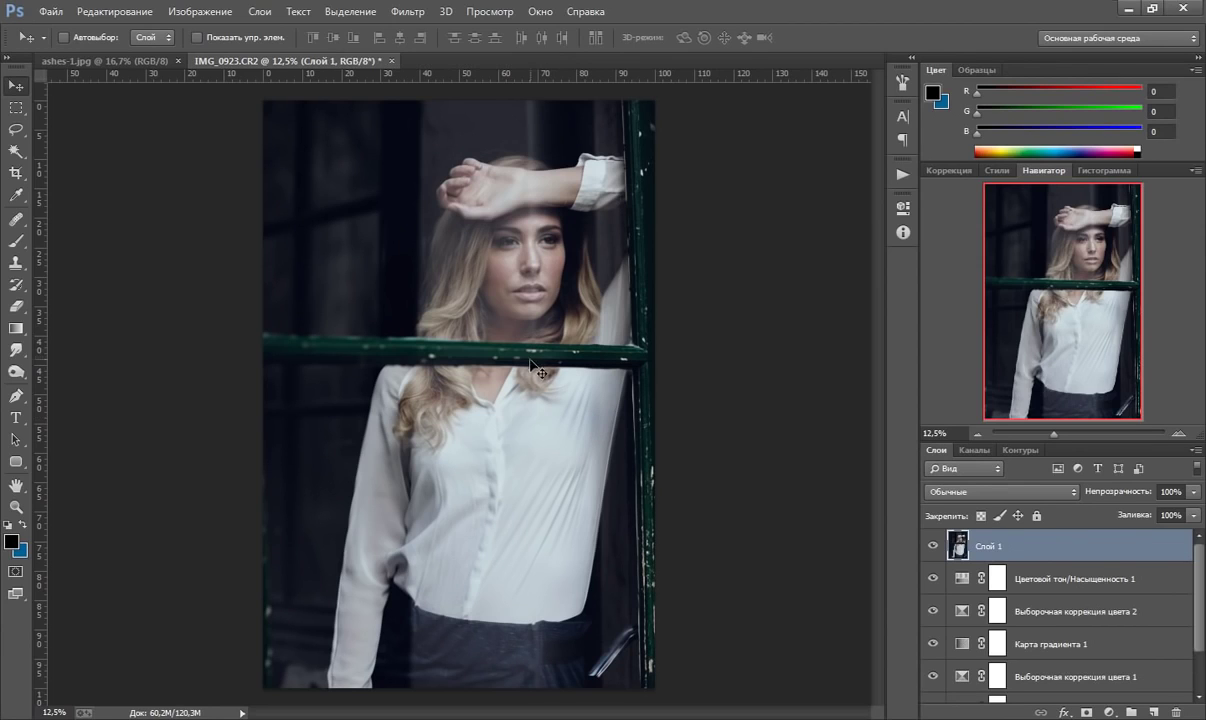
{"action": "left_click", "coordinate": [407, 11]}
{"action": "mouse_move", "coordinate": [418, 387]}
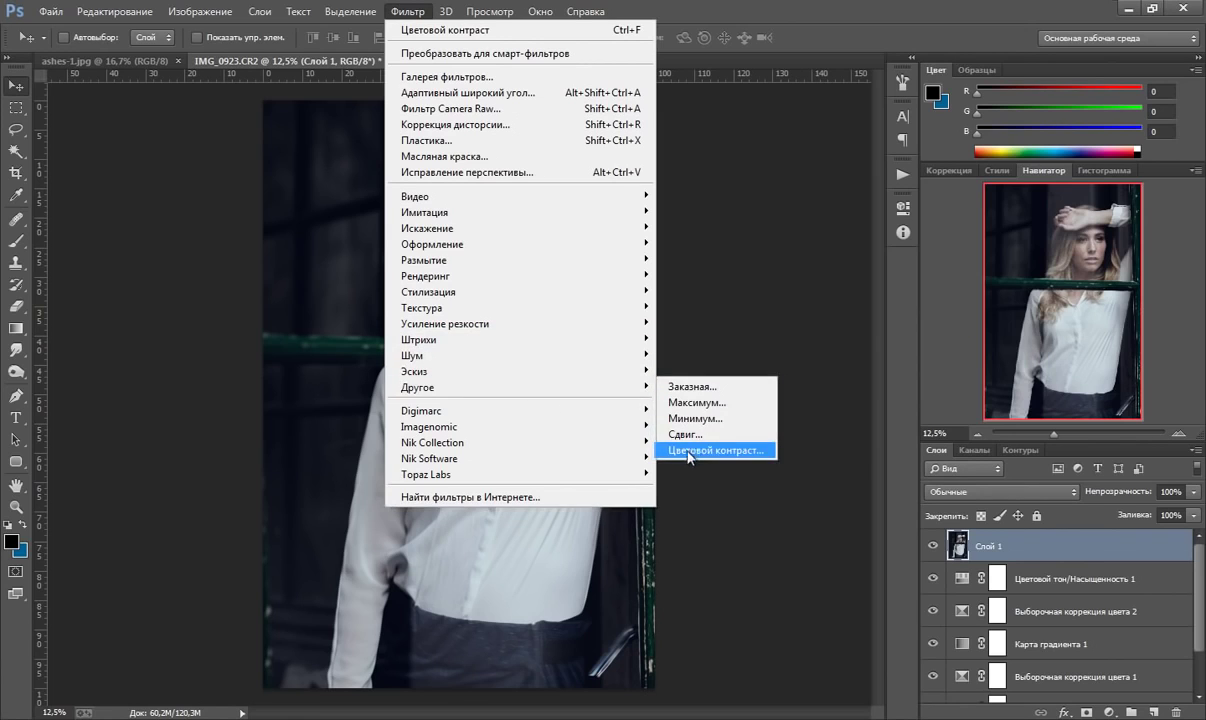
{"action": "left_click", "coordinate": [690, 450]}
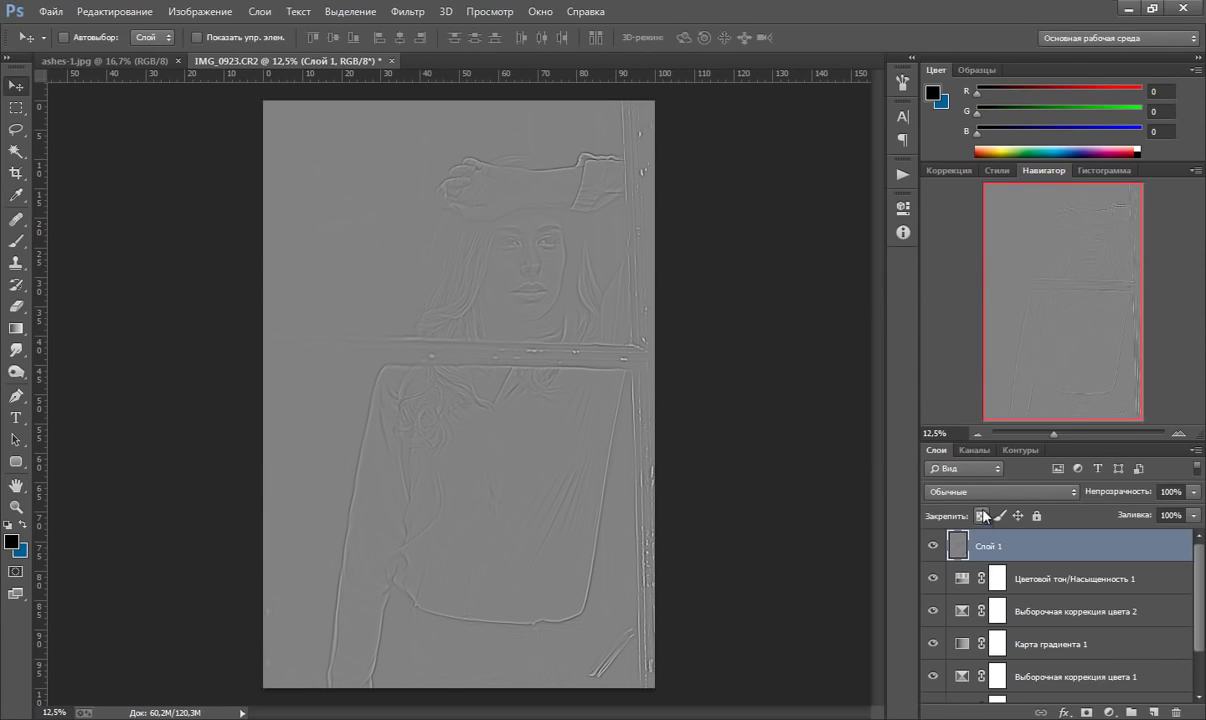
{"action": "left_click", "coordinate": [982, 494]}
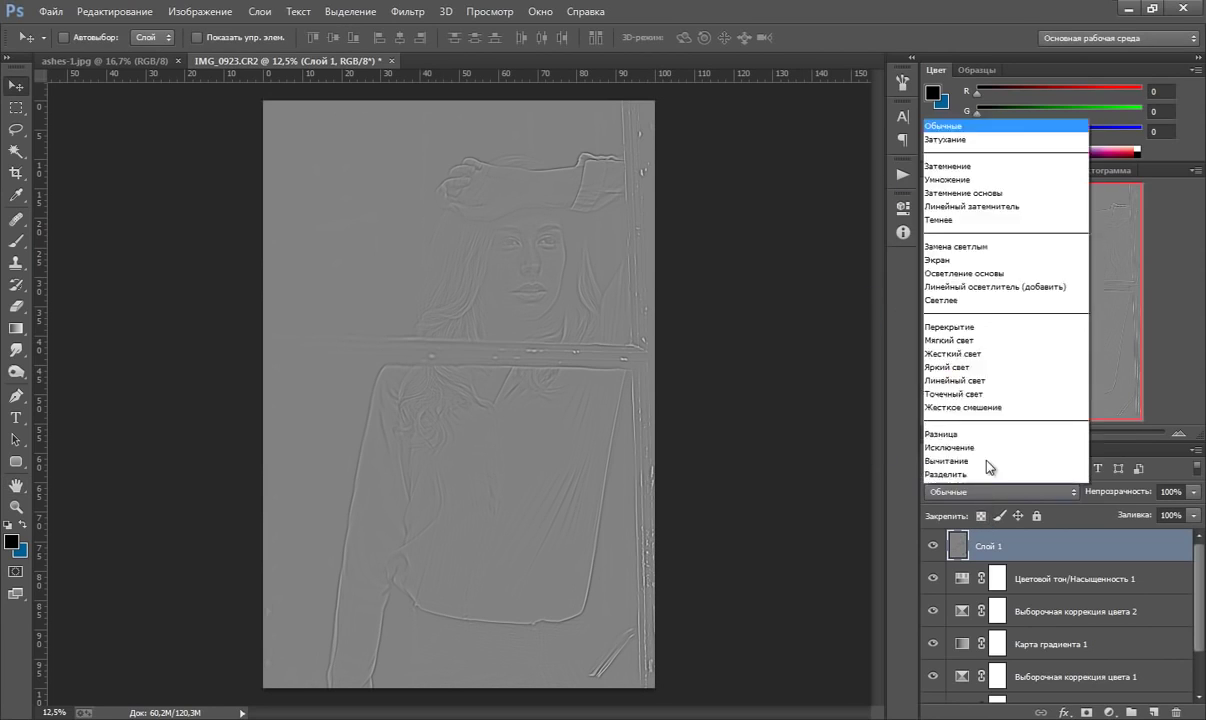
{"action": "left_click", "coordinate": [945, 262]}
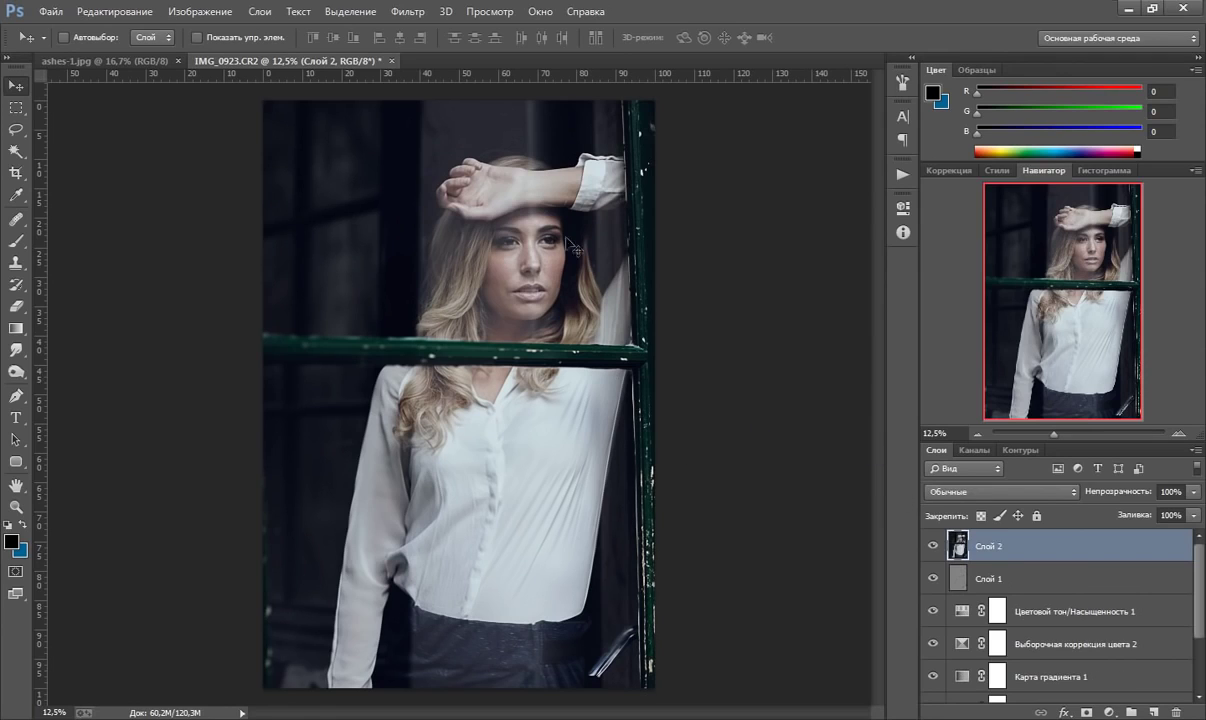
- Sharpen Layer 2 with Unsharp Mask: amount 150%, radius 3.5 px, threshold 0
{"action": "left_click", "coordinate": [420, 15]}
{"action": "mouse_move", "coordinate": [445, 324]}
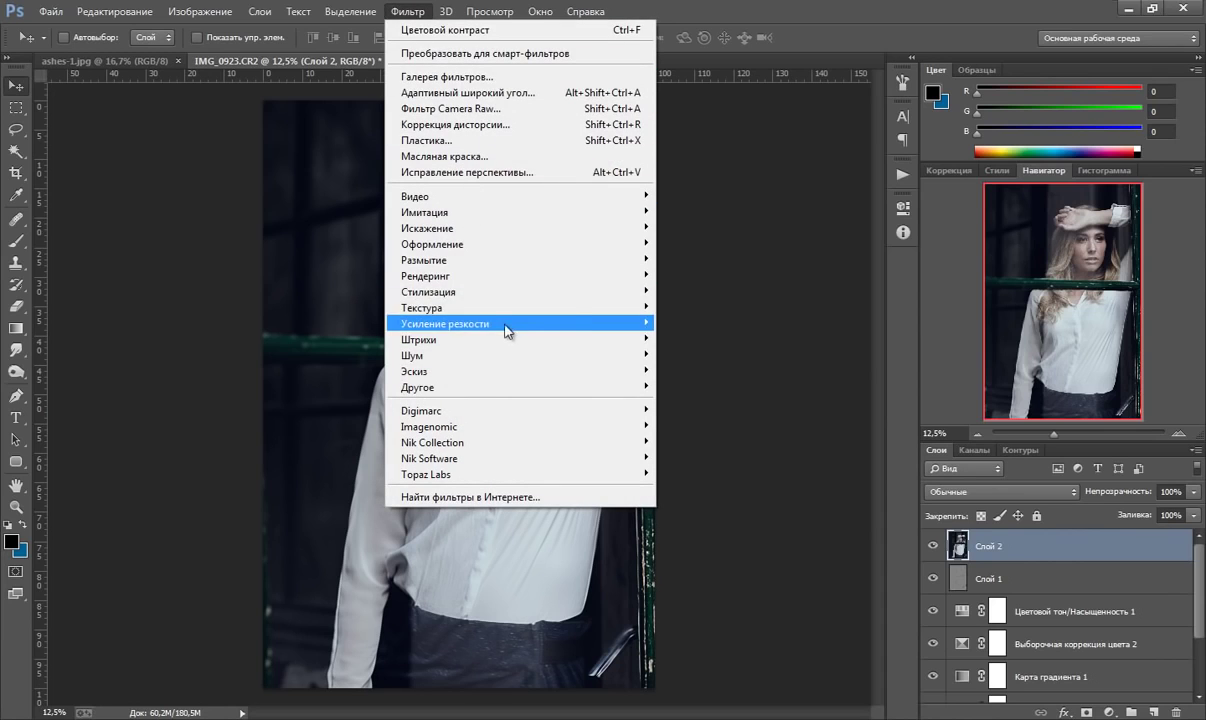
{"action": "left_click", "coordinate": [700, 340]}
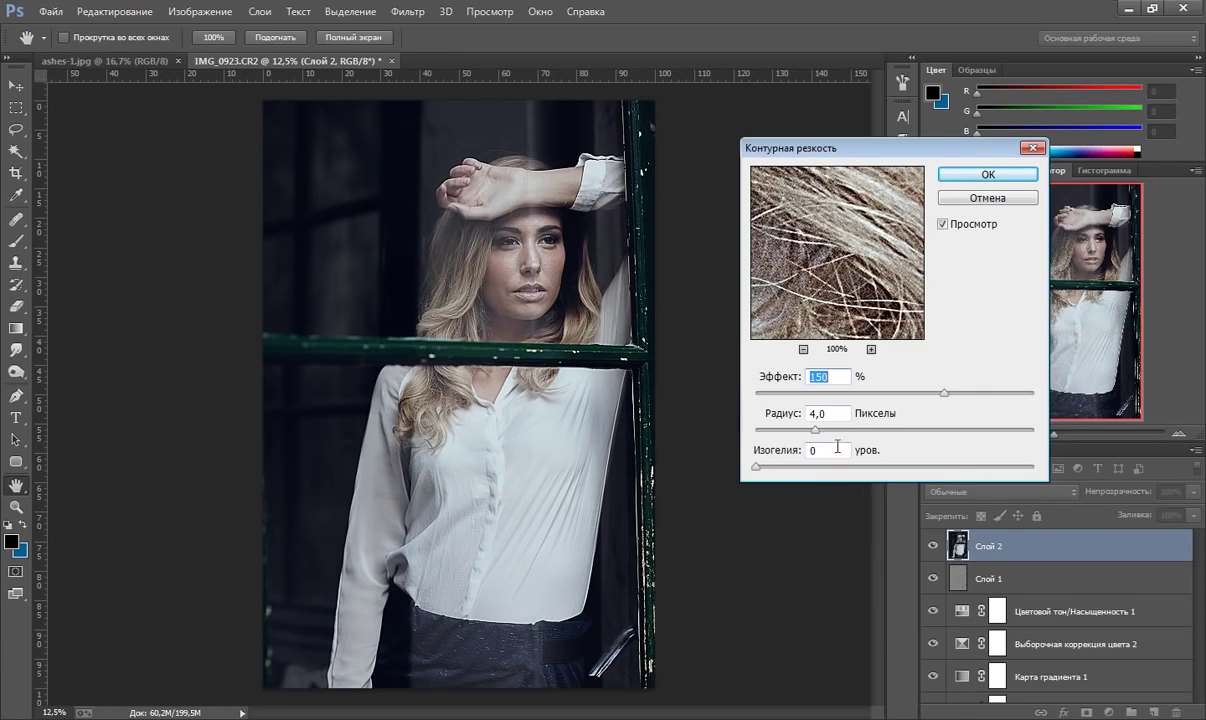
{"action": "left_click_drag", "start_coordinate": [815, 431], "coordinate": [809, 436]}
{"action": "left_click", "coordinate": [964, 174]}
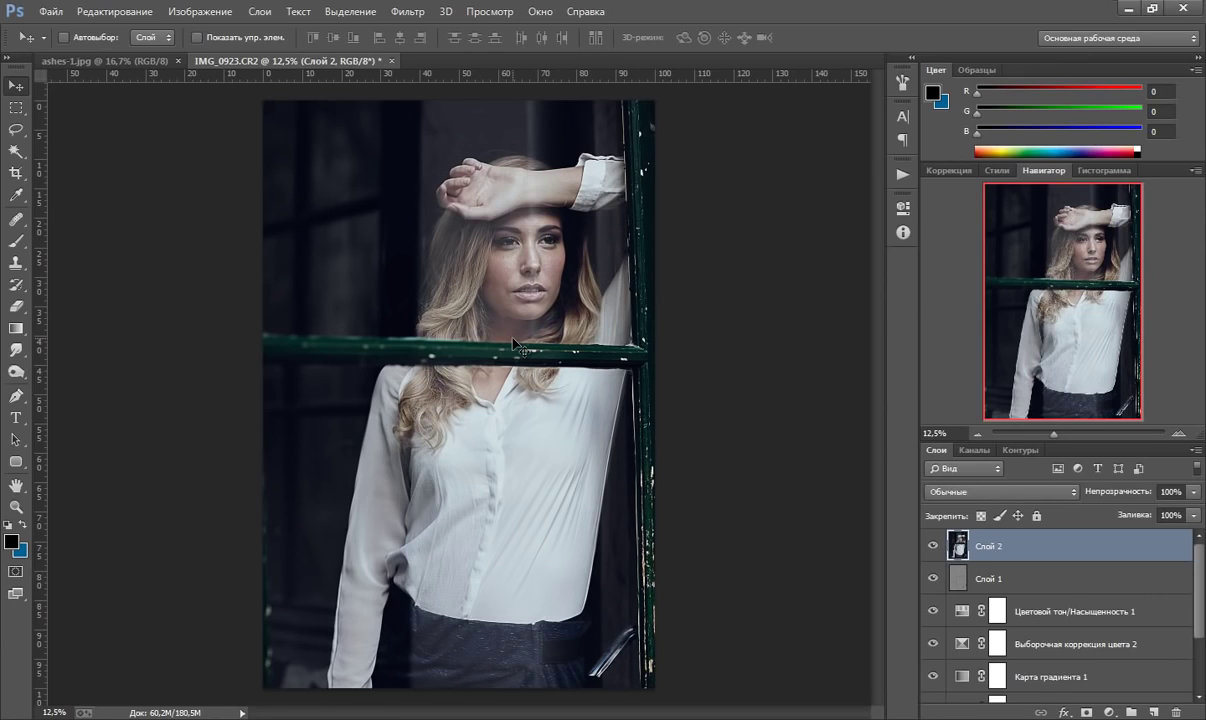
- Paste the copied ashes-1.jpg dust texture into the IMG_0923 portrait
{"action": "left_click", "coordinate": [108, 61]}
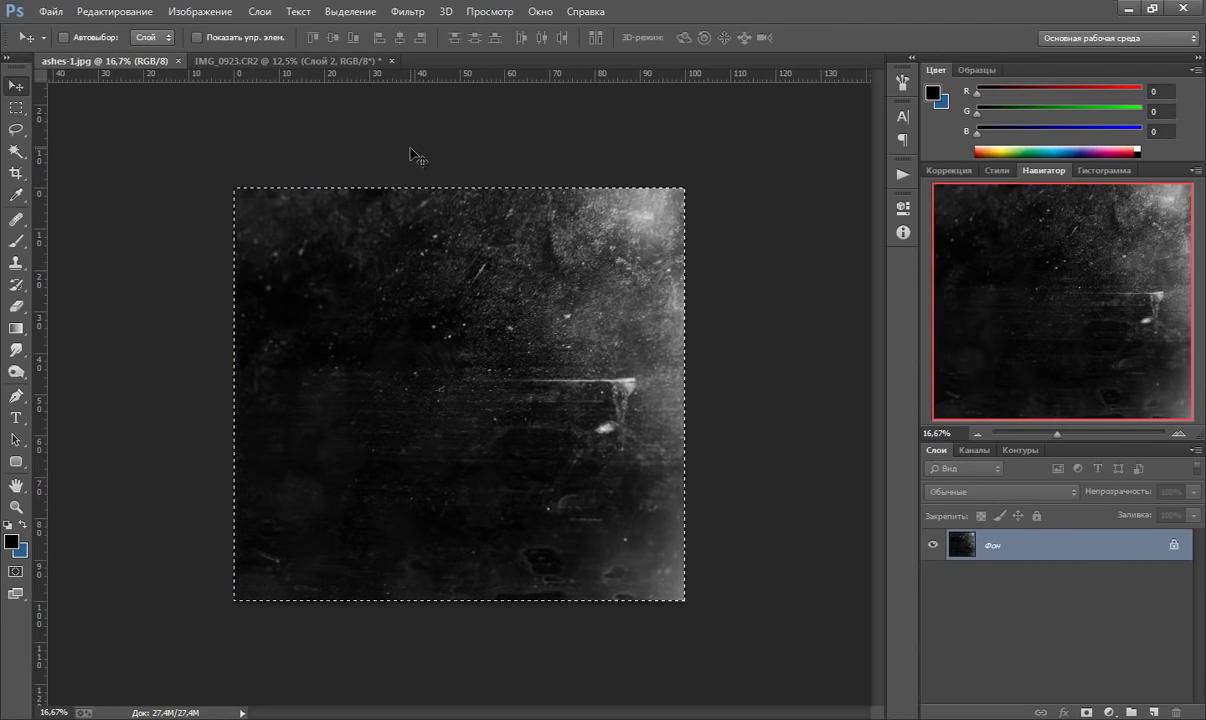
{"action": "left_click", "coordinate": [299, 60]}
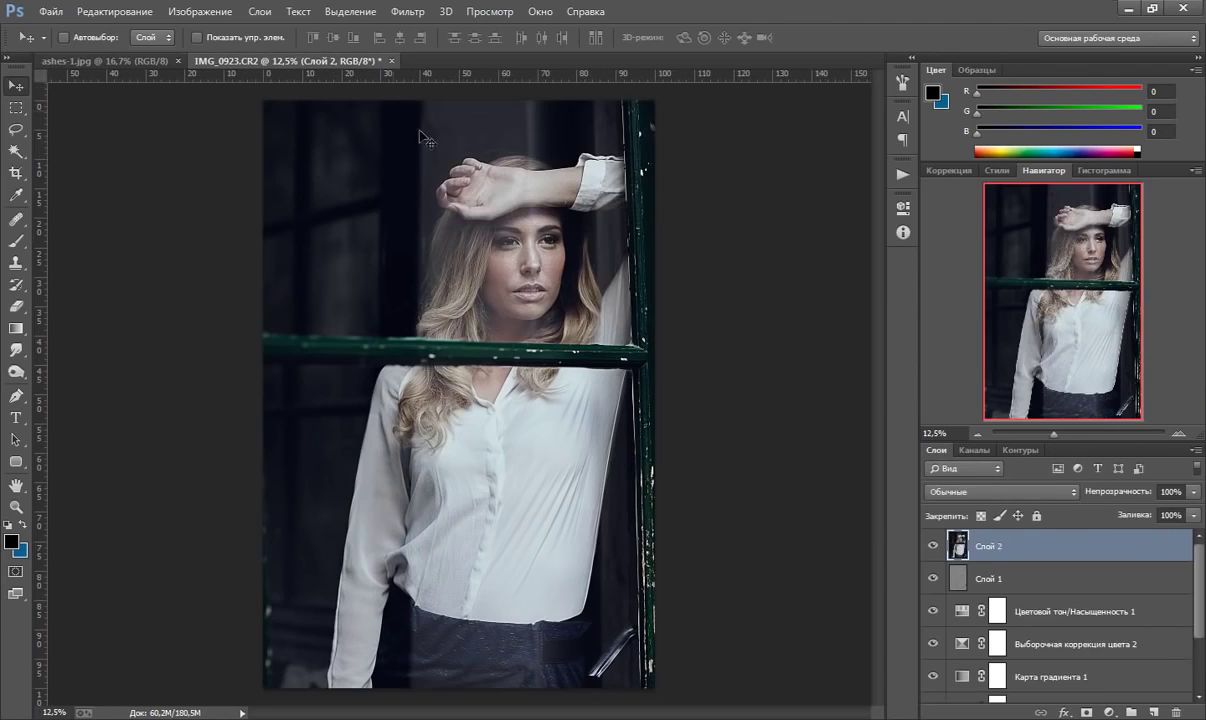
{"action": "key", "text": "ctrl+v"}
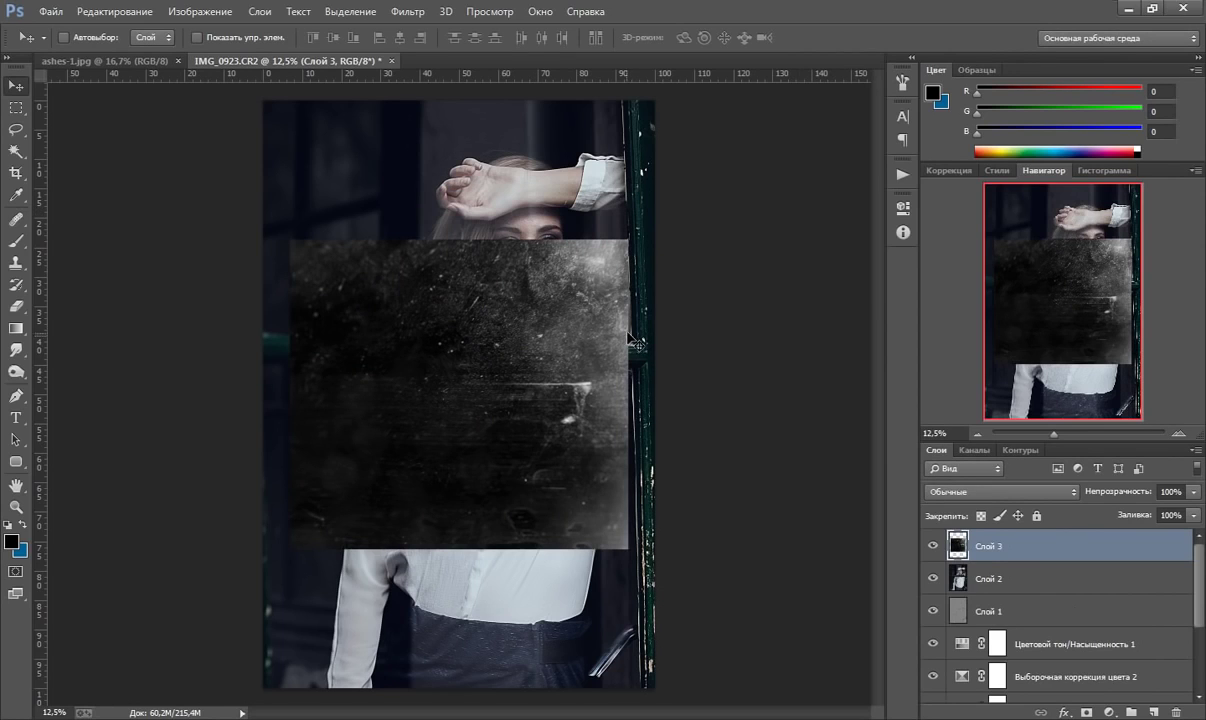
- Rotate the pasted texture -90° and stretch it to cover the whole canvas
{"action": "key", "text": "ctrl+t"}
{"action": "mouse_move", "coordinate": [655, 231]}
{"action": "left_mouse_down"}
{"action": "mouse_move", "coordinate": [323, 187]}
{"action": "mouse_move", "coordinate": [274, 230]}
{"action": "left_mouse_up"}
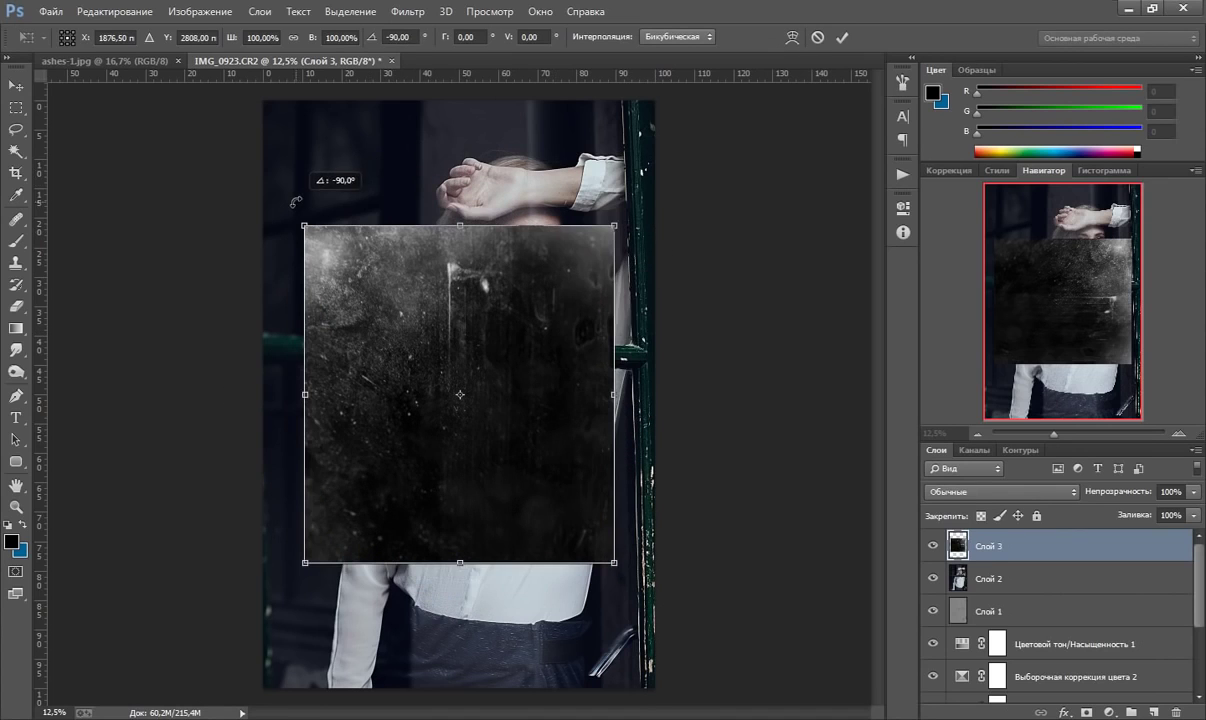
{"action": "left_click_drag", "start_coordinate": [385, 324], "coordinate": [352, 198]}
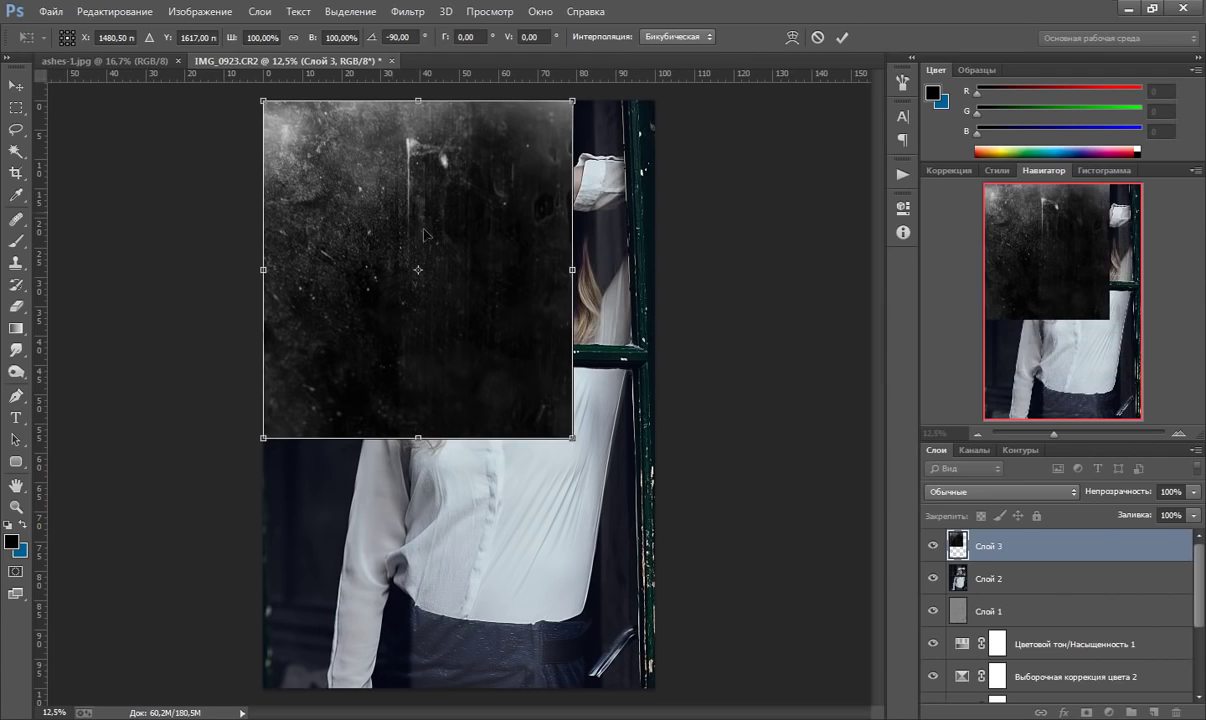
{"action": "left_click_drag", "start_coordinate": [572, 437], "coordinate": [654, 687]}
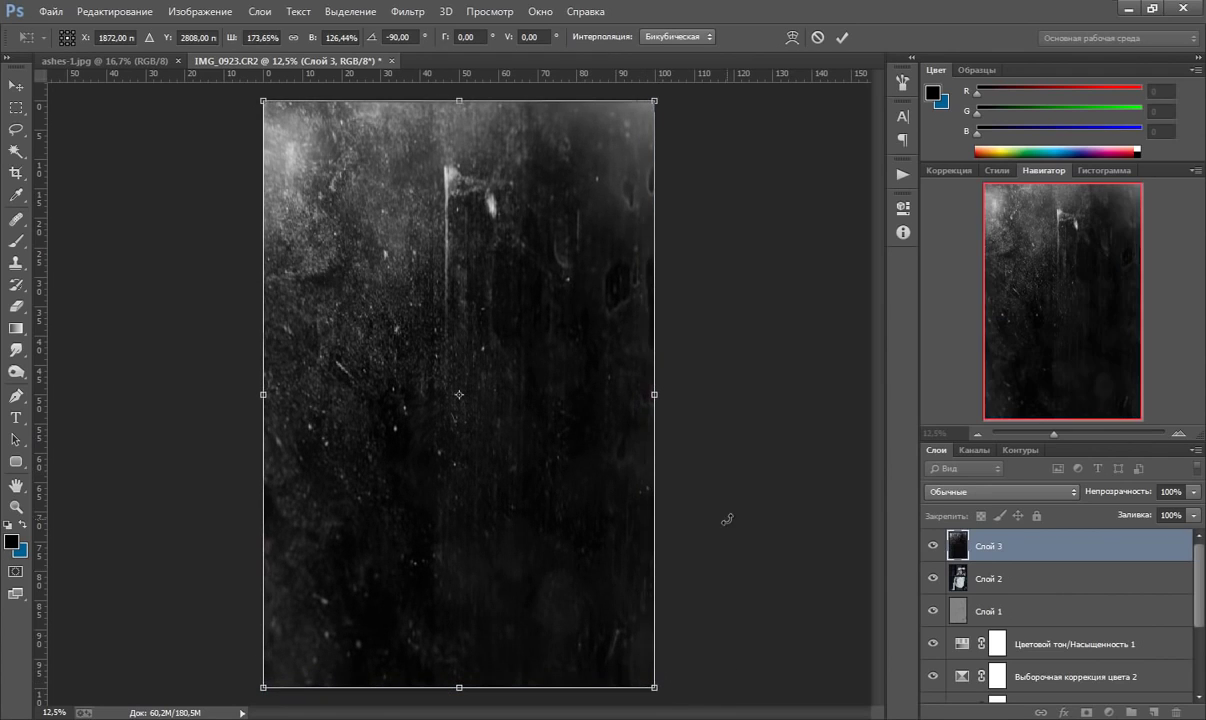
- Commit the transform and set the texture layer to Screen mode at 50% opacity
{"action": "key", "text": "Return"}
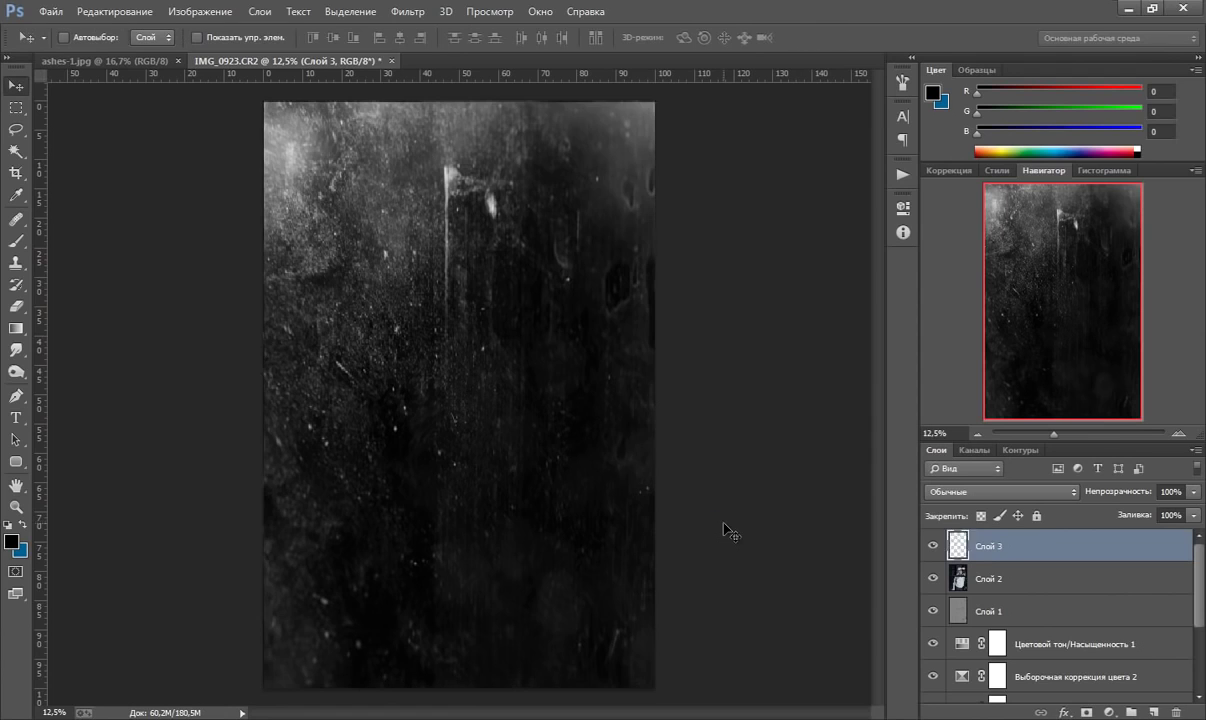
{"action": "left_click", "coordinate": [948, 492]}
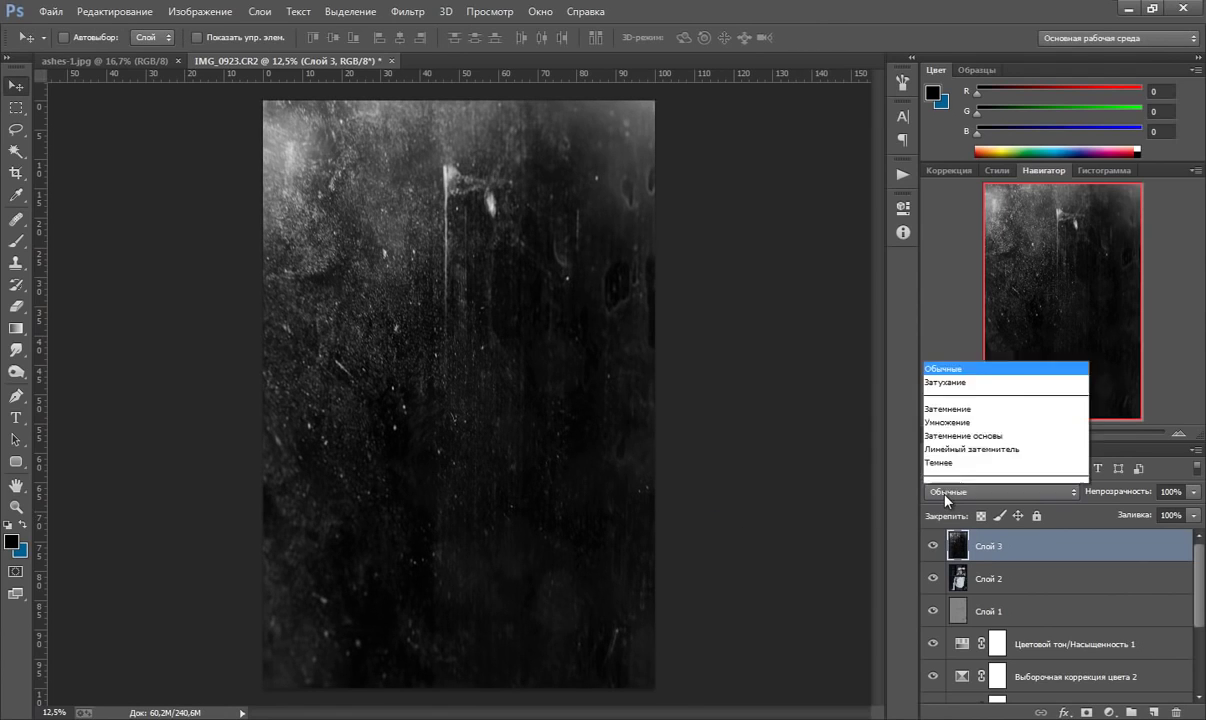
{"action": "left_click", "coordinate": [928, 196]}
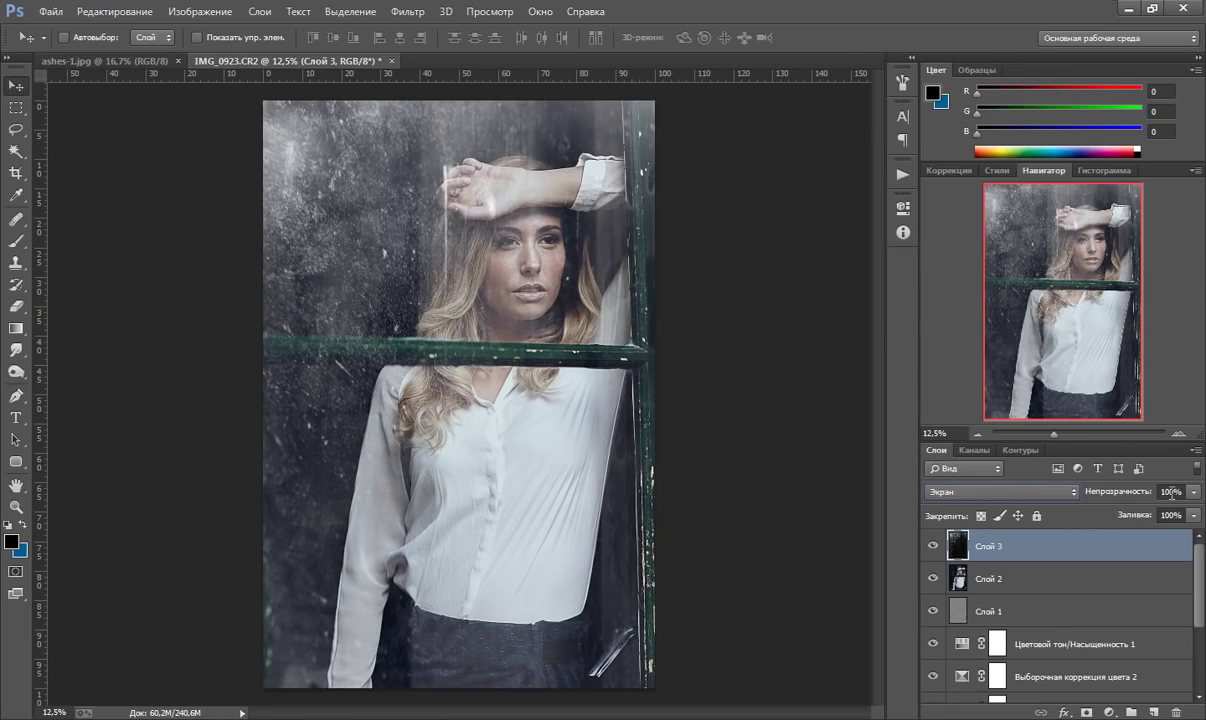
{"action": "left_click", "coordinate": [1131, 497]}
{"action": "type", "text": "50"}
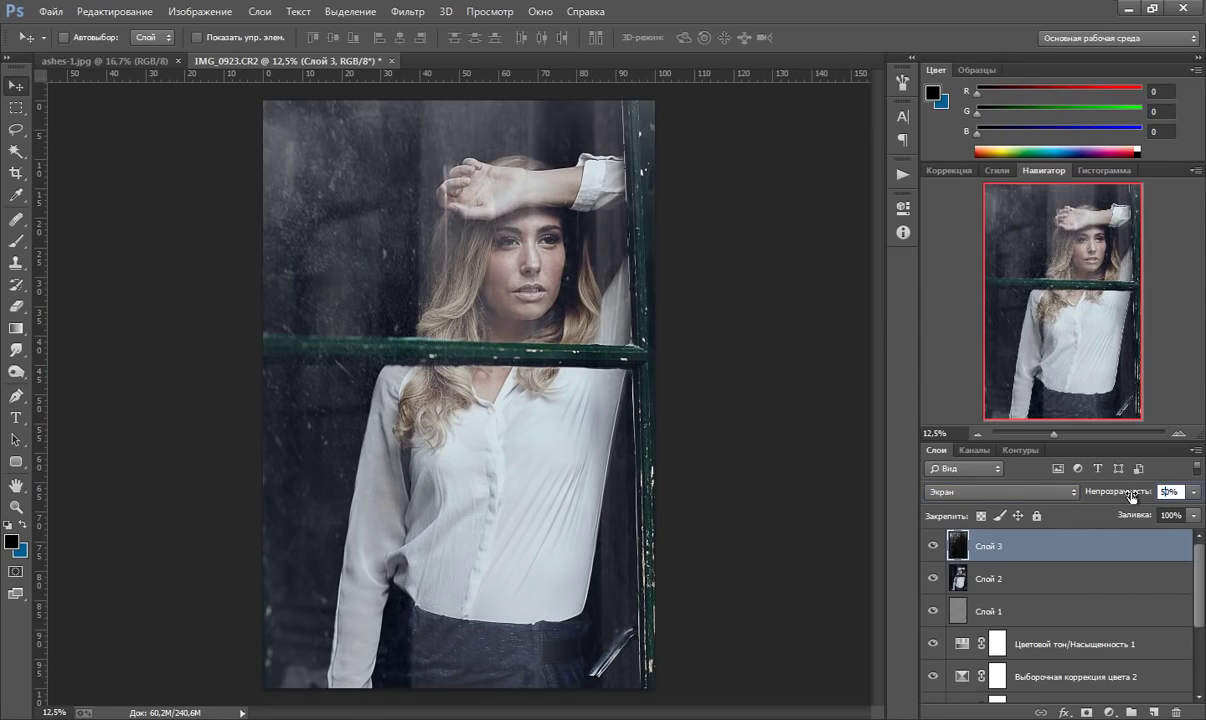
{"action": "key", "text": "Return"}
- Mask the dust texture away from the woman's face, then select Слой 3 down to Кривые 1
{"action": "left_click", "coordinate": [1086, 712]}
{"action": "left_click", "coordinate": [16, 241]}
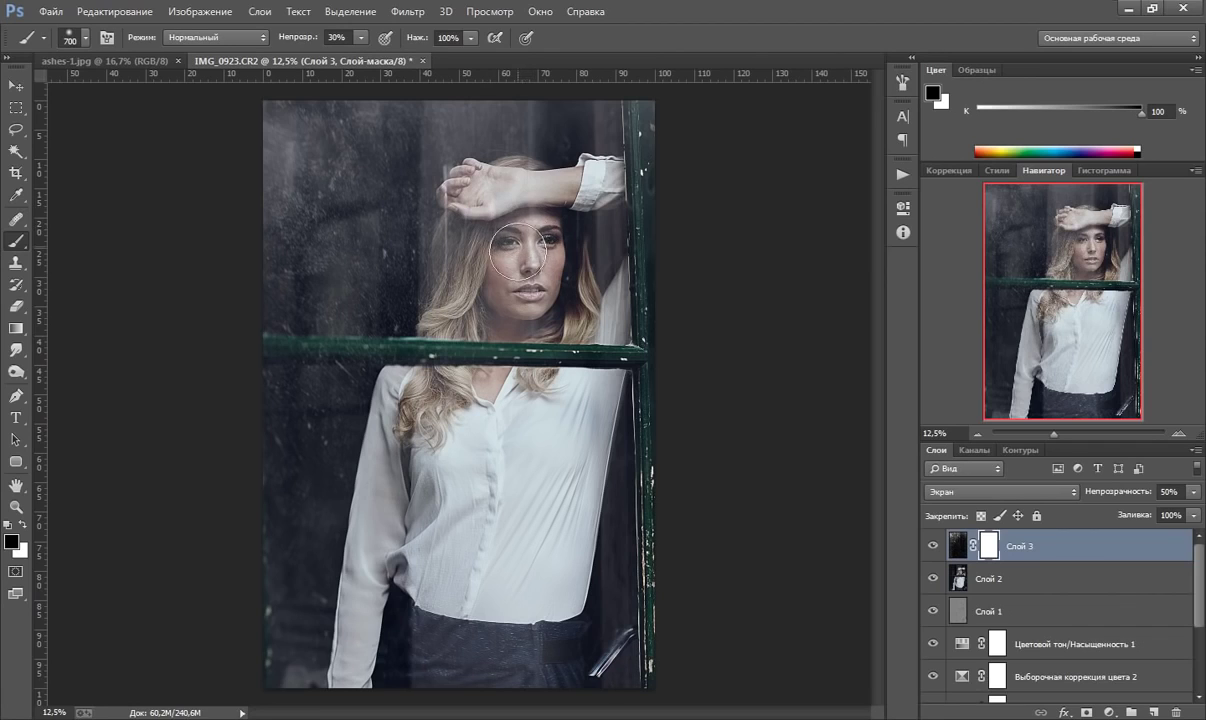
{"action": "mouse_move", "coordinate": [519, 253]}
{"action": "left_mouse_down"}
{"action": "mouse_move", "coordinate": [529, 254]}
{"action": "mouse_move", "coordinate": [505, 245]}
{"action": "left_mouse_up"}
{"action": "left_click_drag", "start_coordinate": [474, 206], "coordinate": [488, 259]}
{"action": "left_click_drag", "start_coordinate": [1198, 580], "coordinate": [1198, 640]}
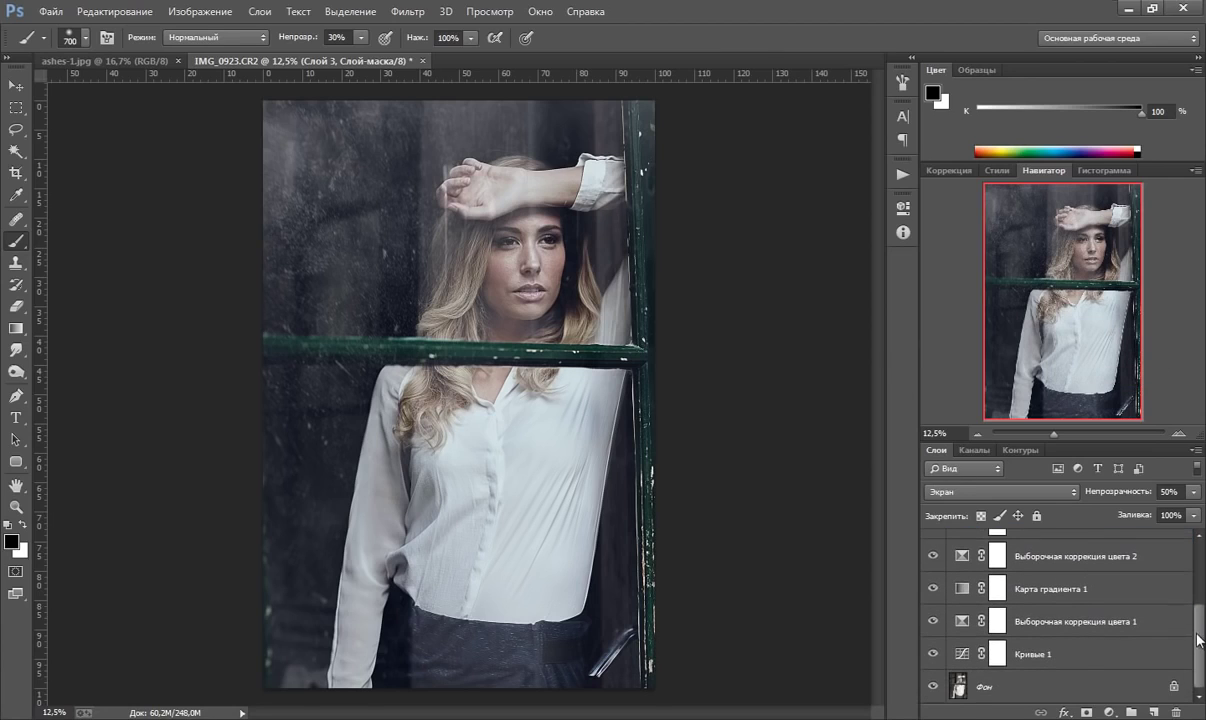
{"action": "left_click", "coordinate": [1062, 656], "text": "shift"}
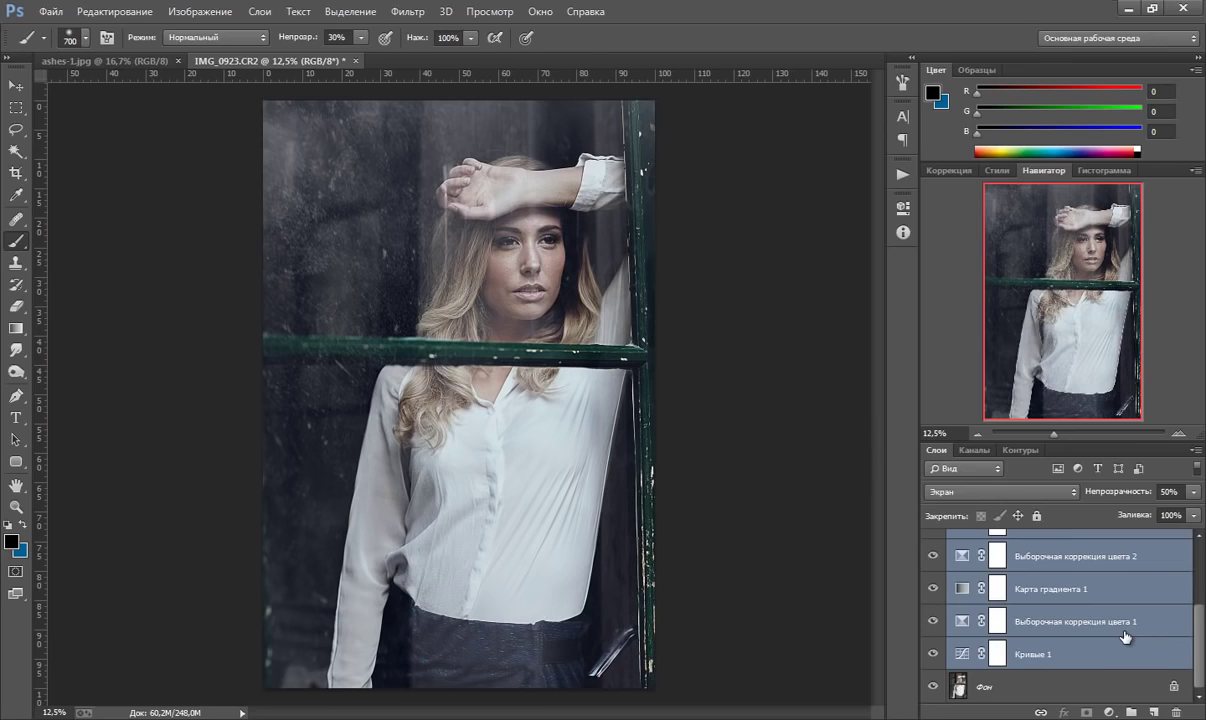
- Group the selected layers into Группа 1 with Ctrl+G and toggle its visibility to compare
{"action": "key", "text": "ctrl+g"}
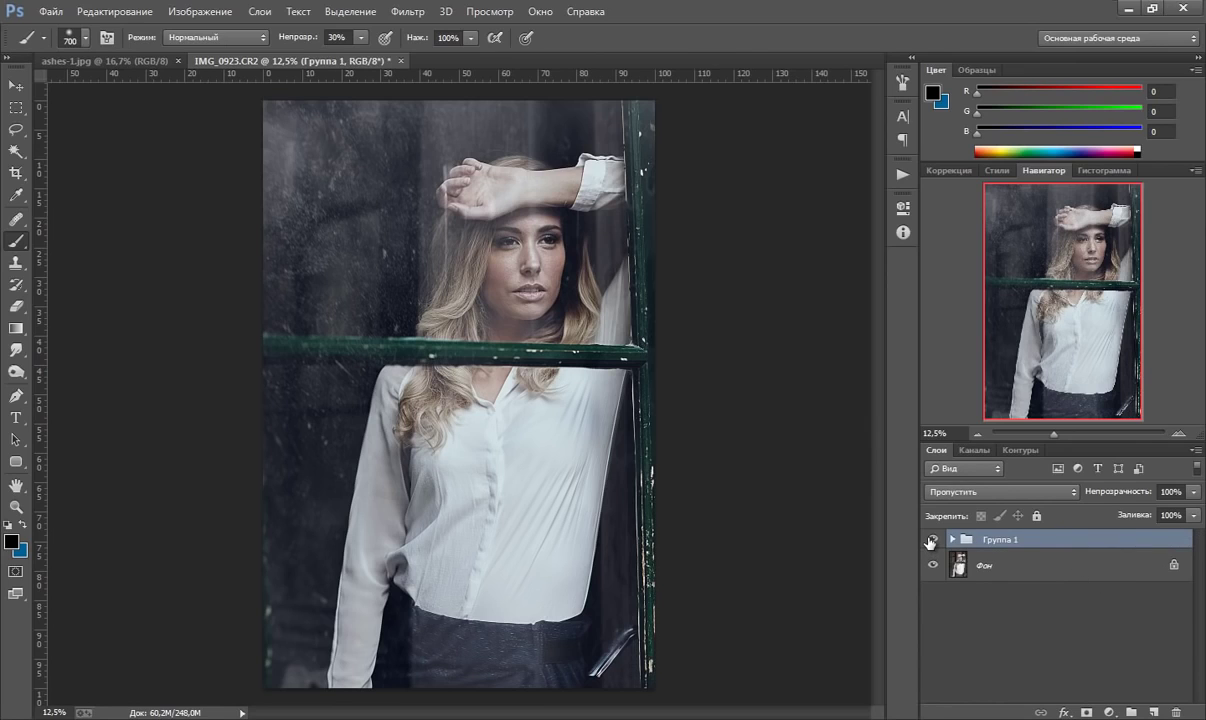
{"action": "left_click", "coordinate": [932, 541]}
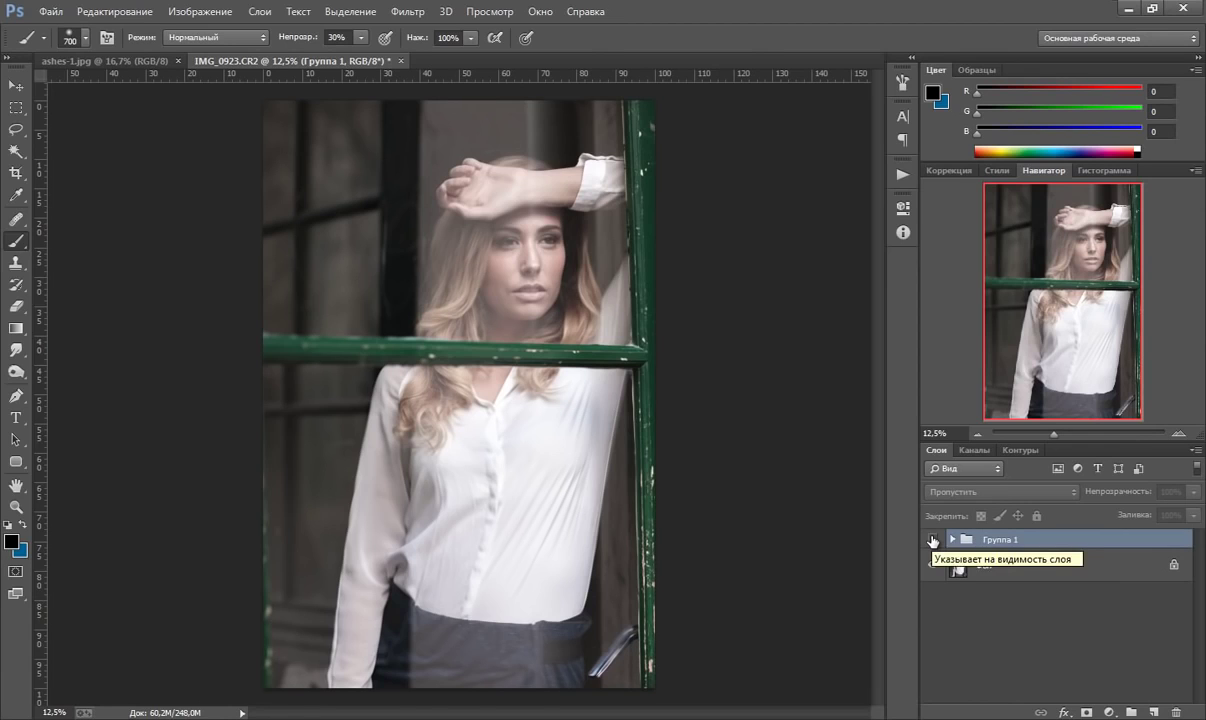
{"action": "left_click", "coordinate": [932, 541]}
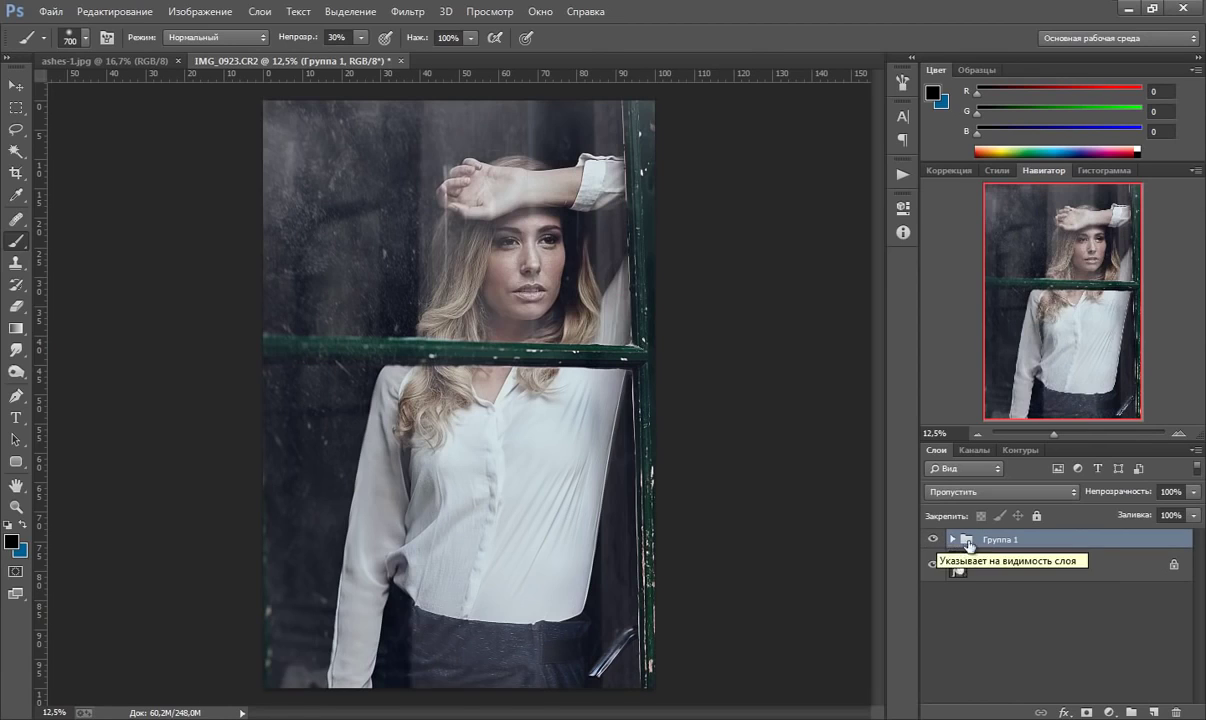